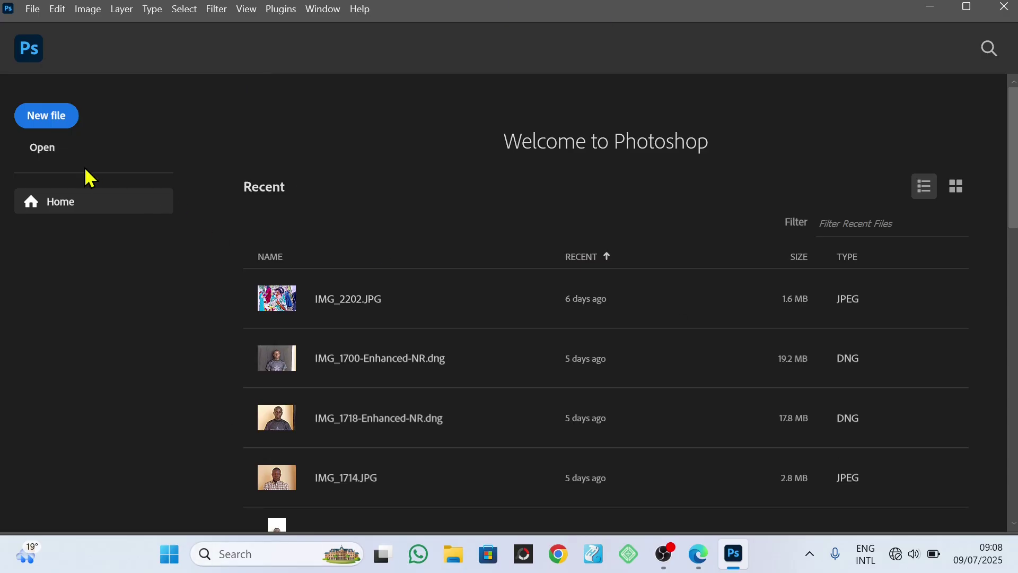
# Open the ChatGPT Image portrait file from the New folder
pyautogui.click(46, 151)
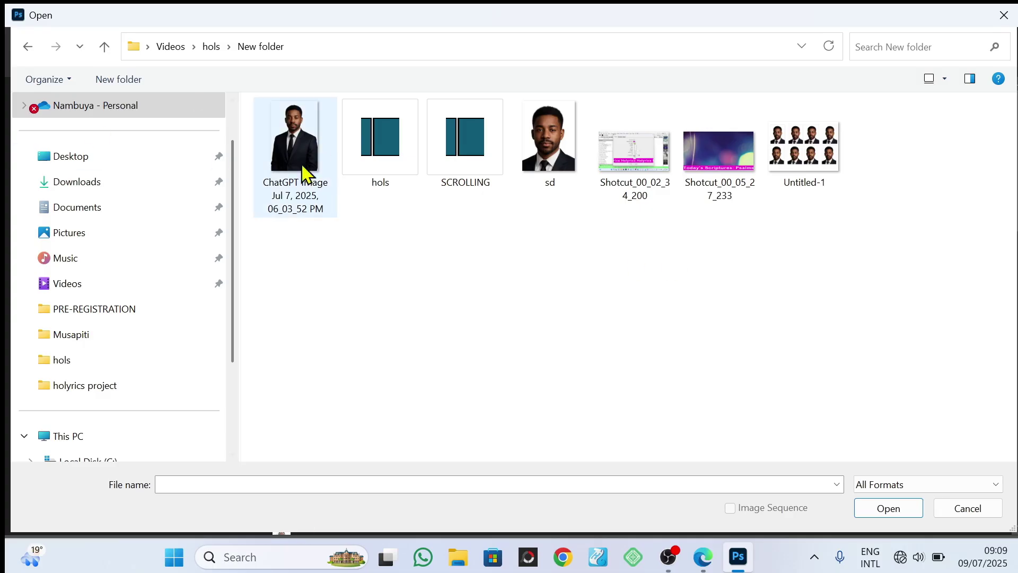
pyautogui.click(311, 146)
pyautogui.doubleClick(311, 146)
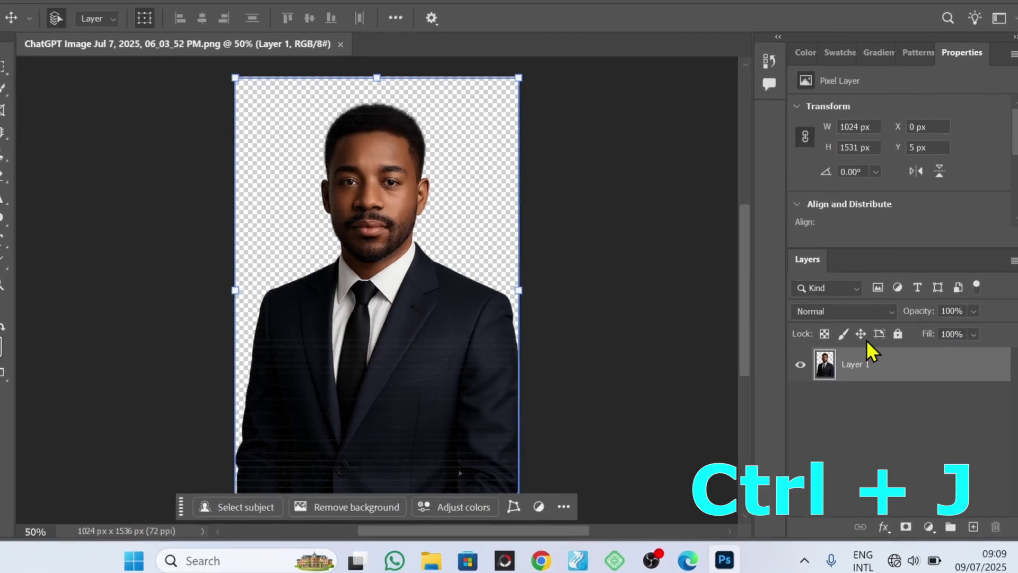
# Duplicate the portrait layer and add a pure white Solid Color fill layer above the original Layer 1
pyautogui.hotkey('ctrl', 'j')
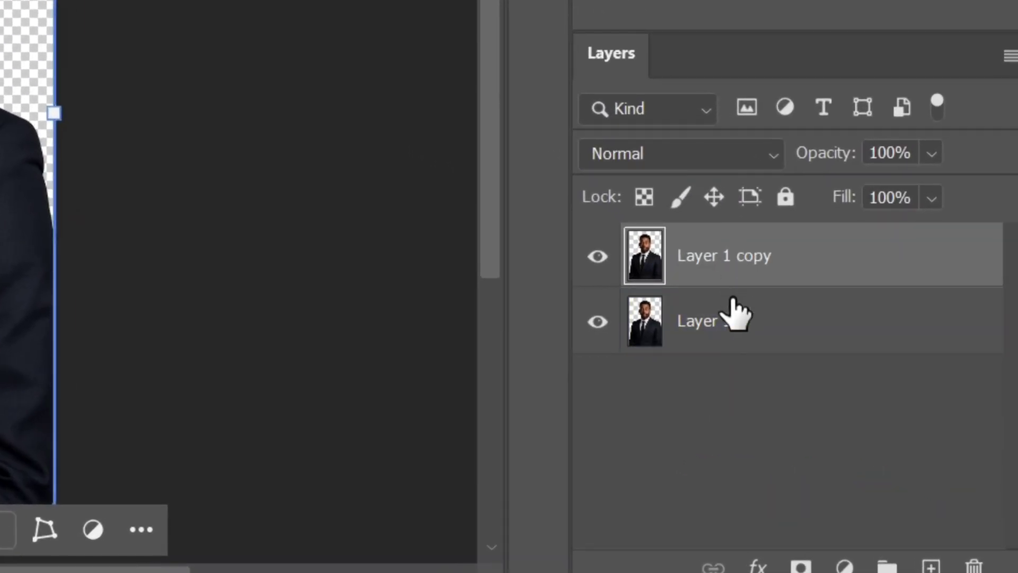
pyautogui.click(724, 322)
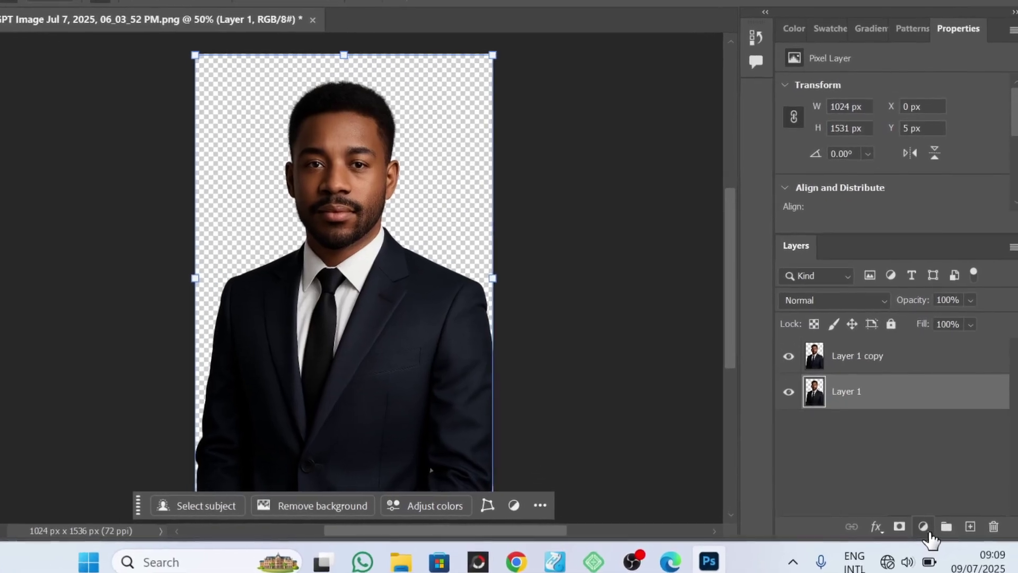
pyautogui.click(924, 527)
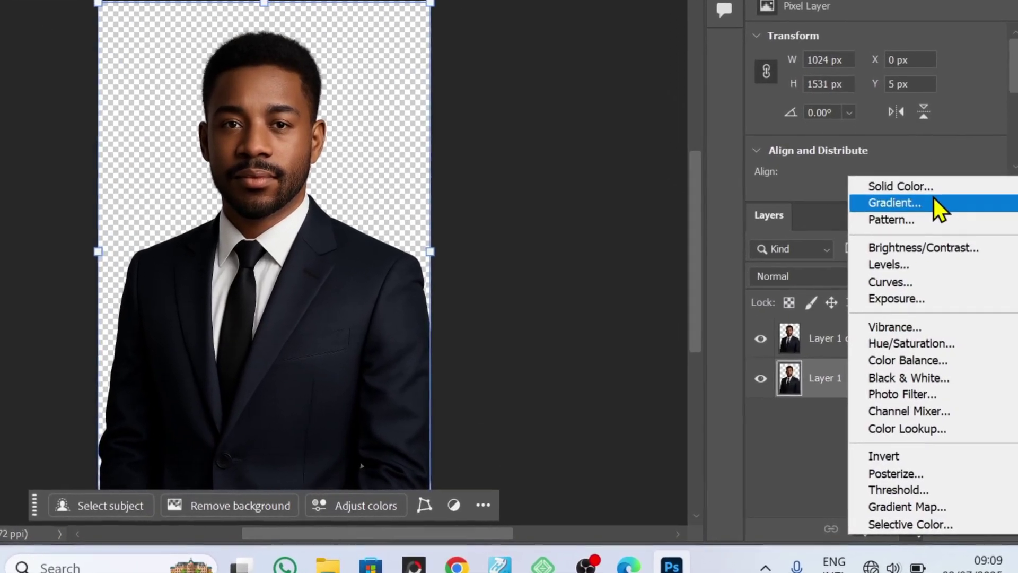
pyautogui.click(931, 186)
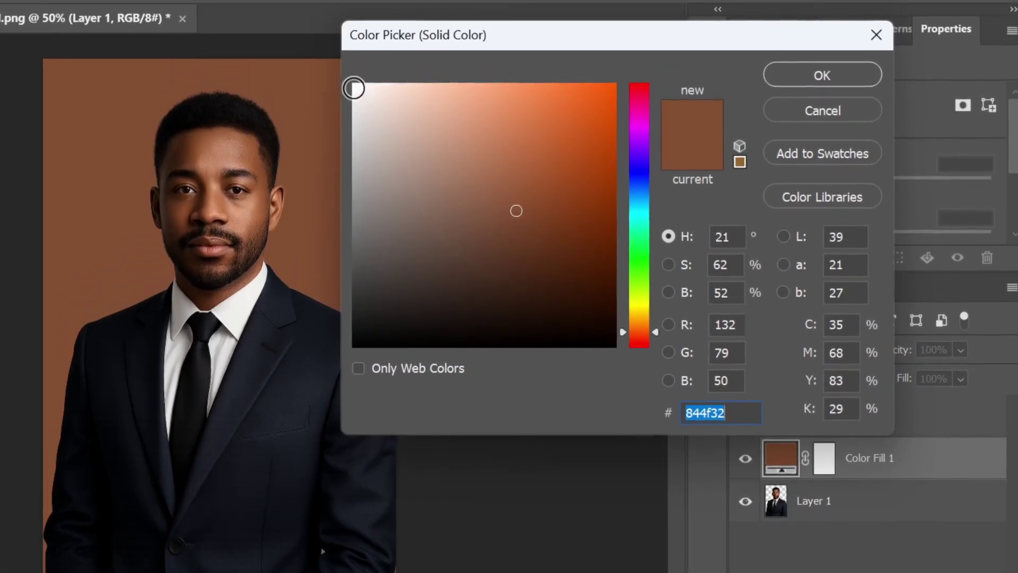
pyautogui.moveTo(358, 99); pyautogui.dragTo(352, 83)
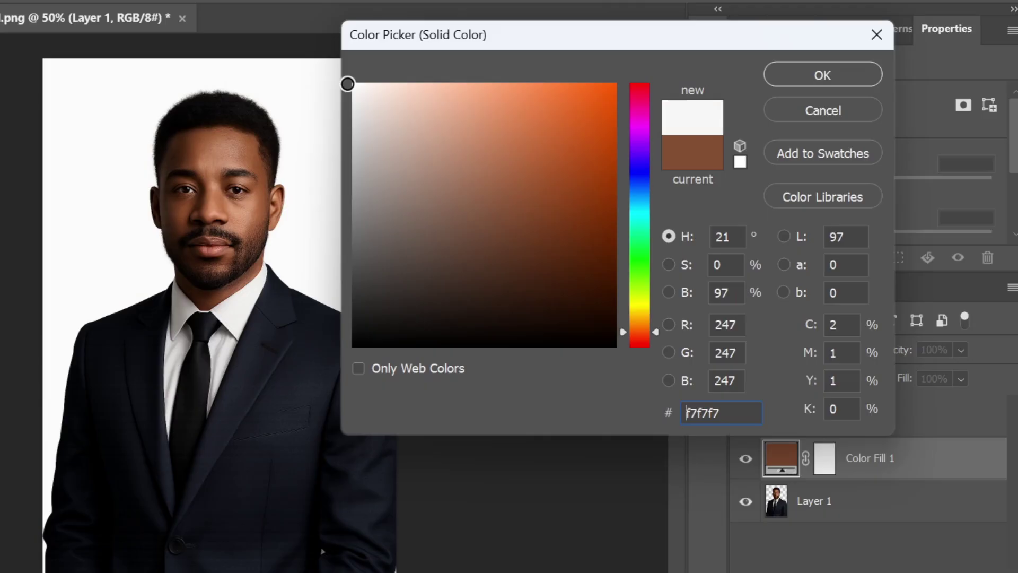
pyautogui.click(820, 79)
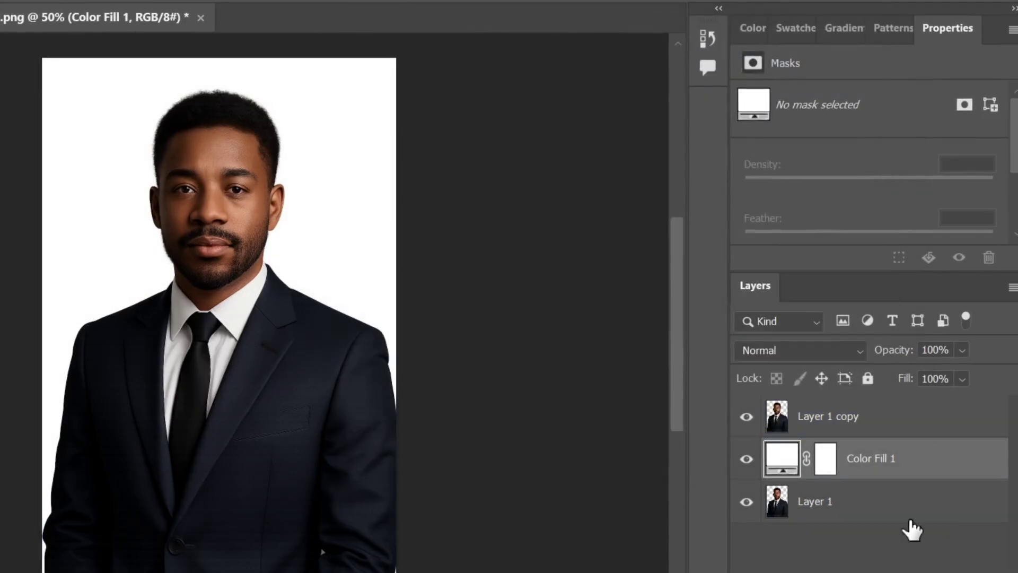
# Crop Layer 1 copy to a 1.5:2 head-and-shoulders frame, giving a 672 × 898 px canvas
pyautogui.click(867, 422)
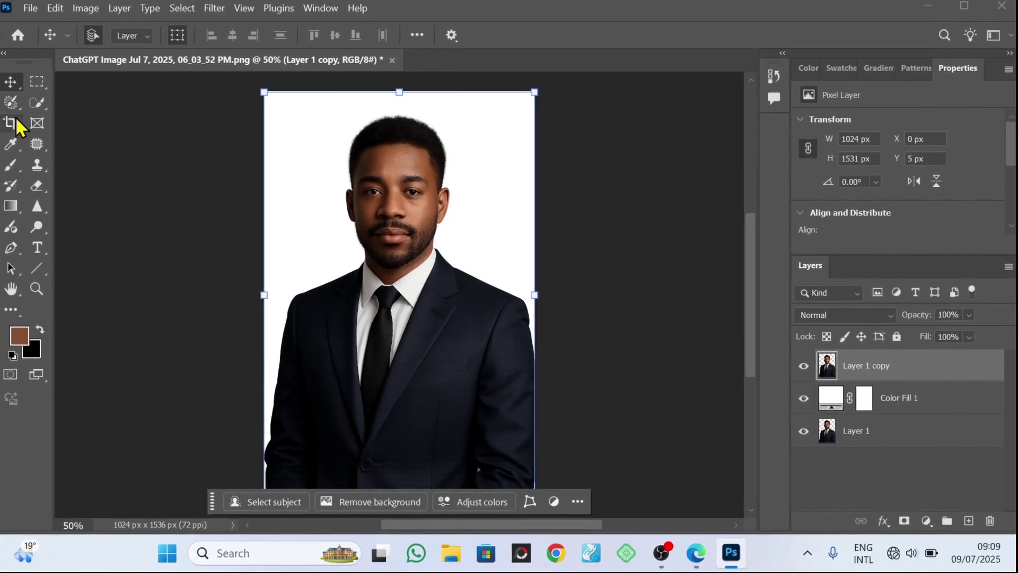
pyautogui.click(13, 125)
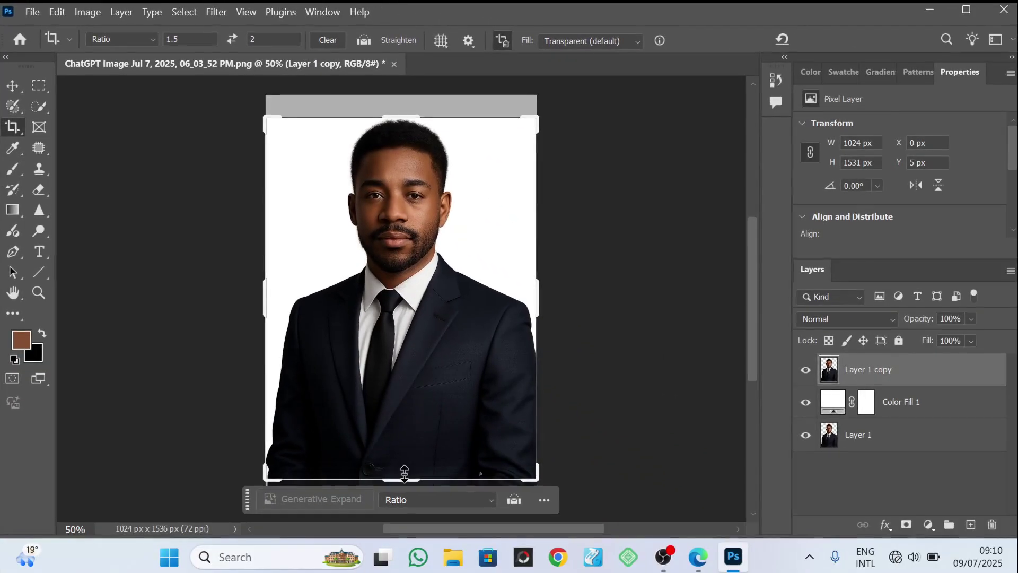
pyautogui.moveTo(402, 476); pyautogui.dragTo(399, 440)
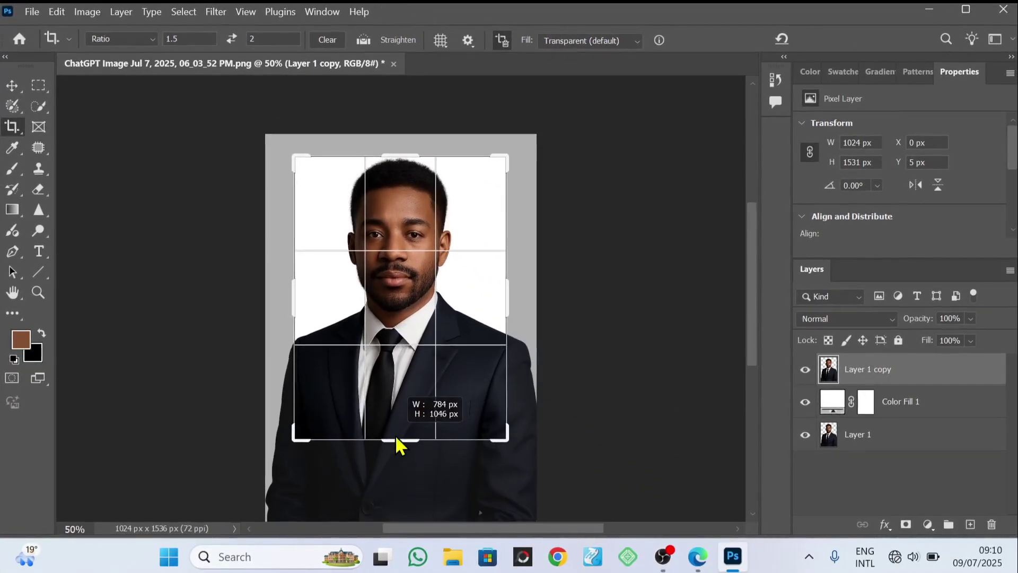
pyautogui.moveTo(395, 430); pyautogui.dragTo(398, 420)
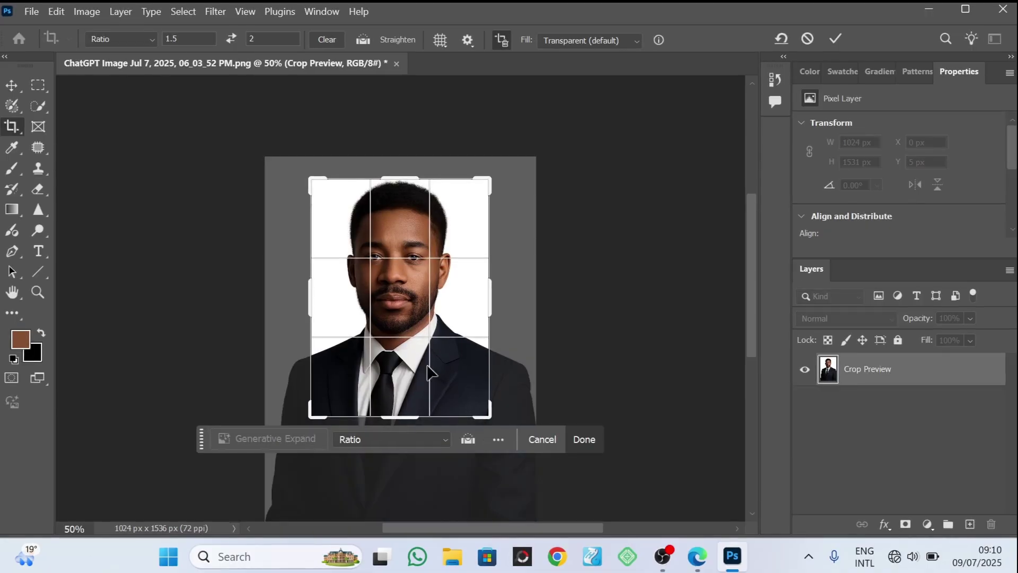
pyautogui.moveTo(408, 323); pyautogui.dragTo(405, 319)
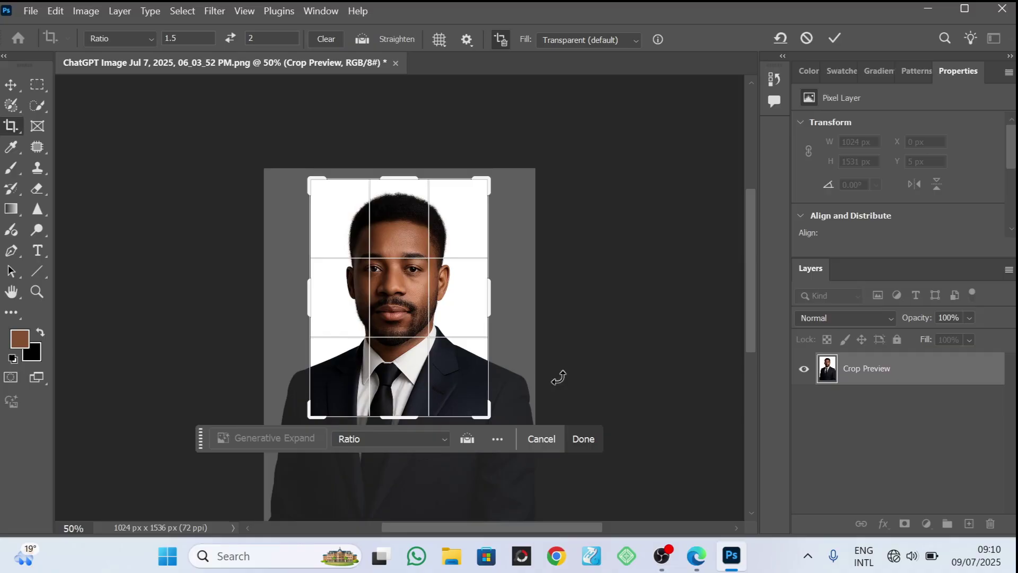
pyautogui.click(588, 440)
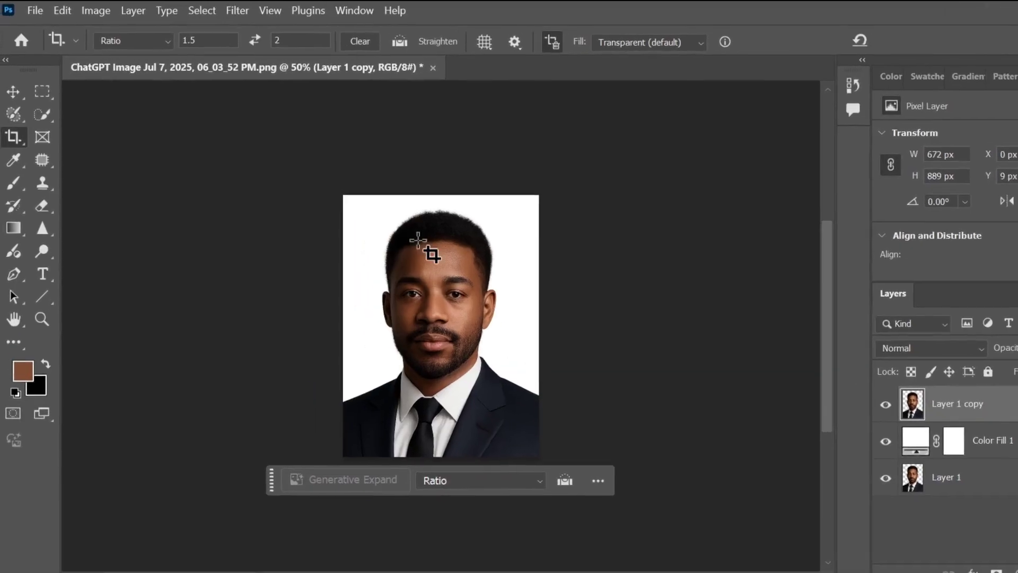
# Save the cropped 672 × 898 px portrait via Save As in PNG format
pyautogui.click(67, 11)
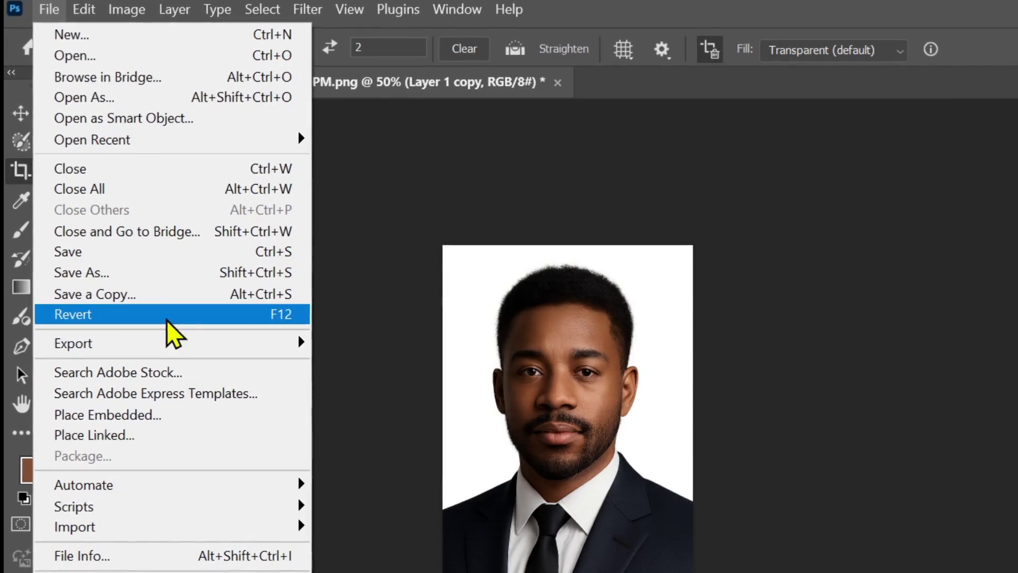
pyautogui.moveTo(73, 343)
pyautogui.click(363, 342)
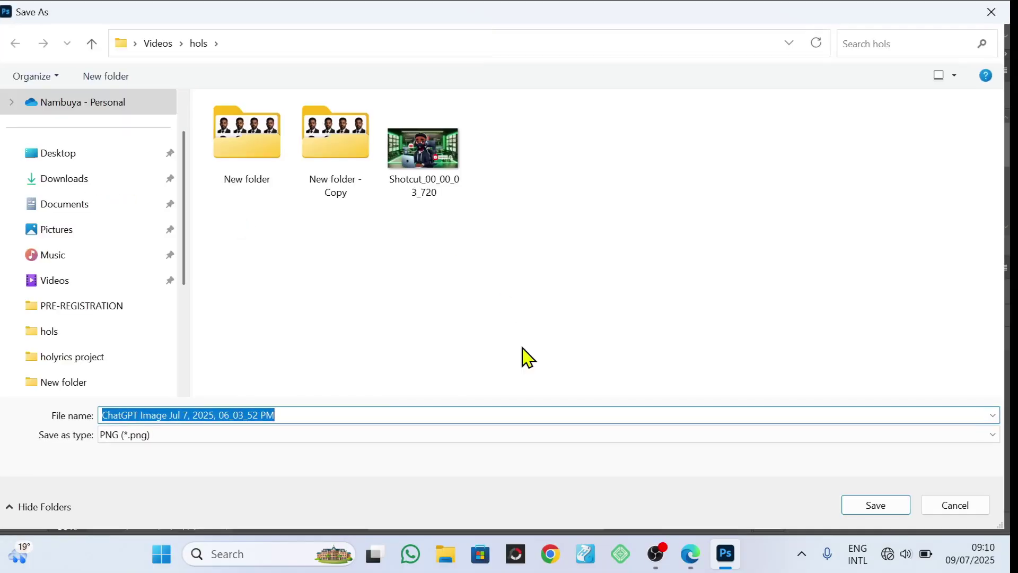
pyautogui.click(885, 506)
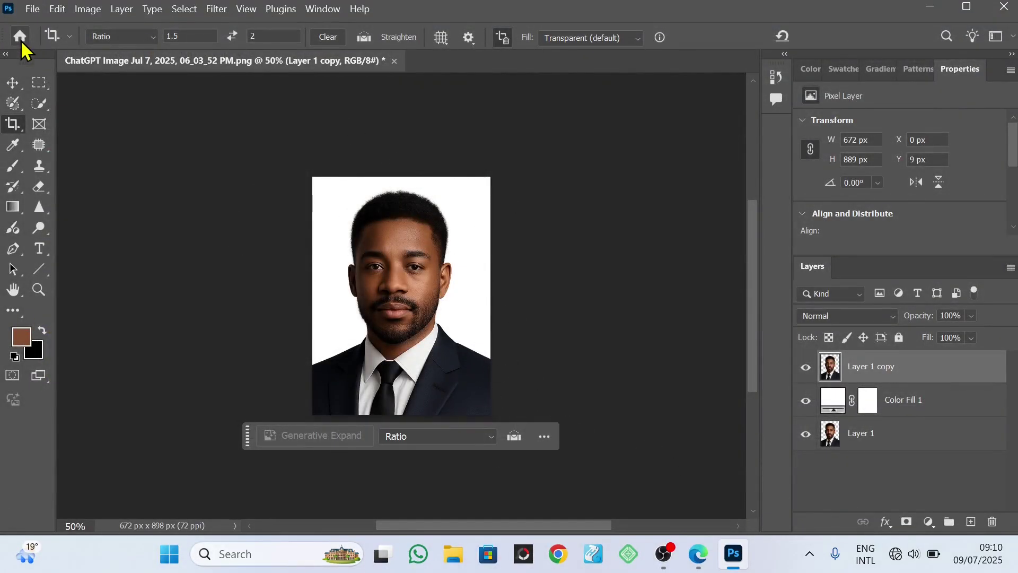
# Create a landscape 6 × 4 in, 300 ppi (1800 × 1200 px) document from the 4 x 6 preset
pyautogui.click(14, 83)
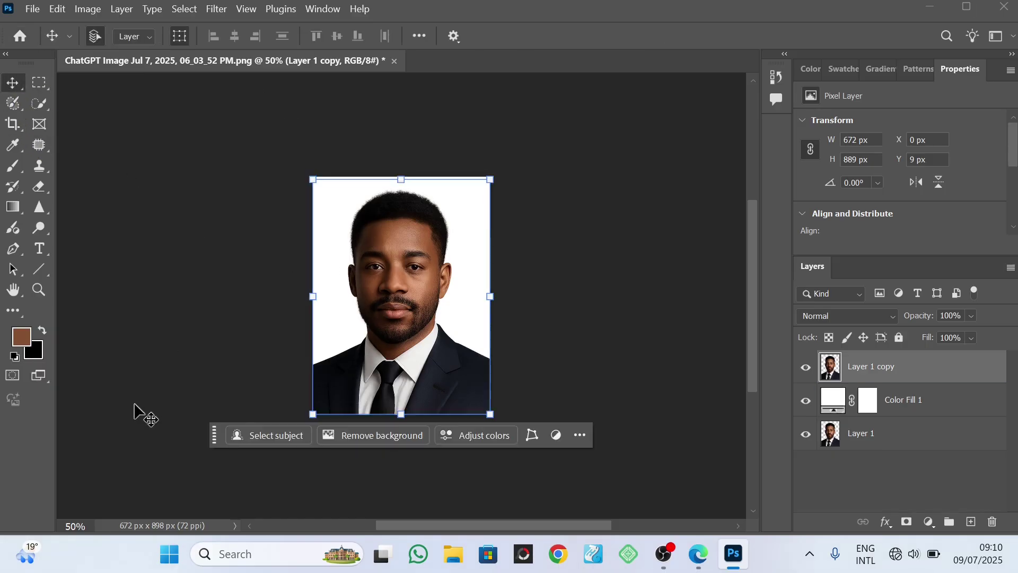
pyautogui.hotkey('ctrl', 'n')
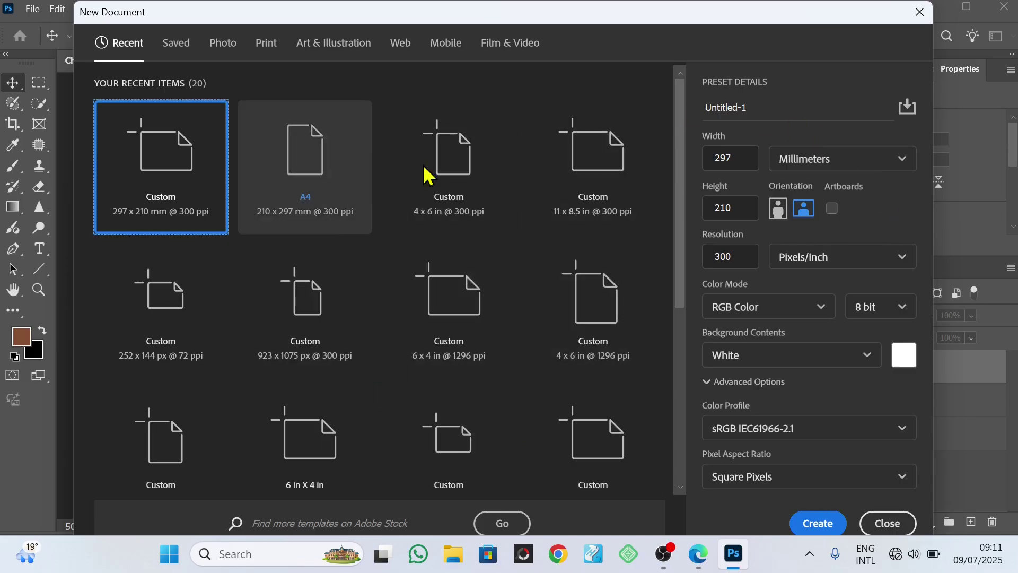
pyautogui.click(449, 199)
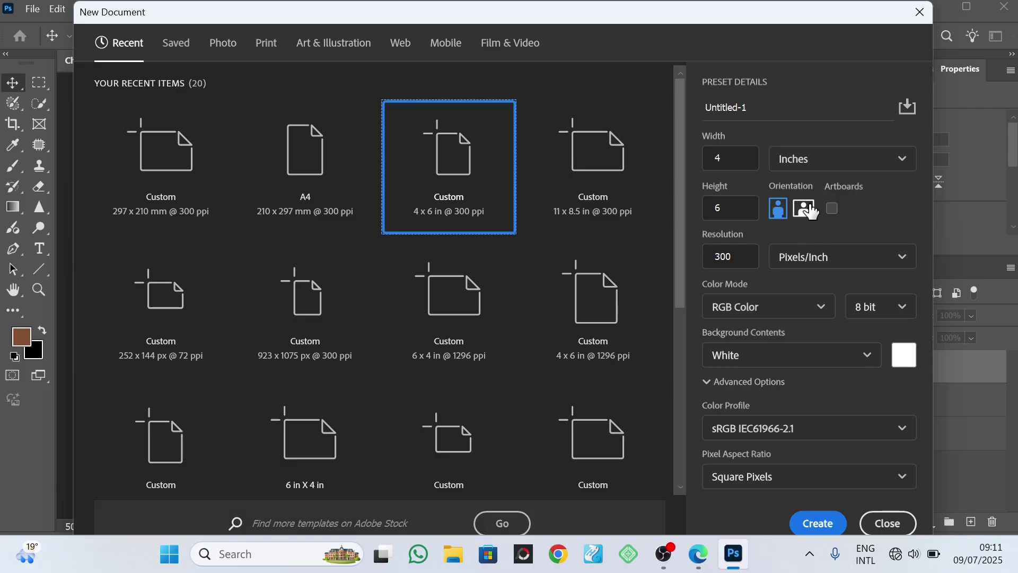
pyautogui.click(806, 209)
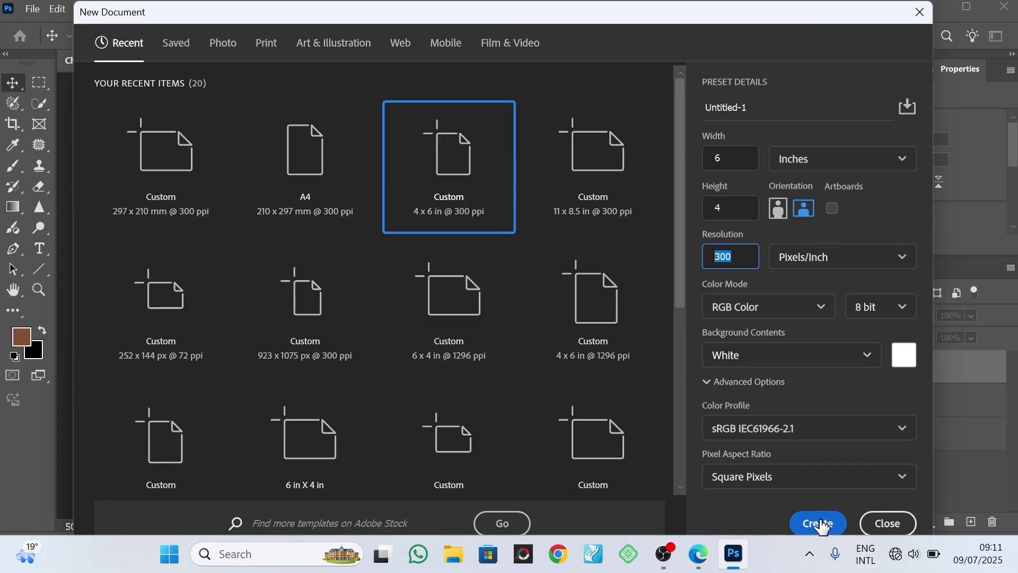
pyautogui.click(819, 524)
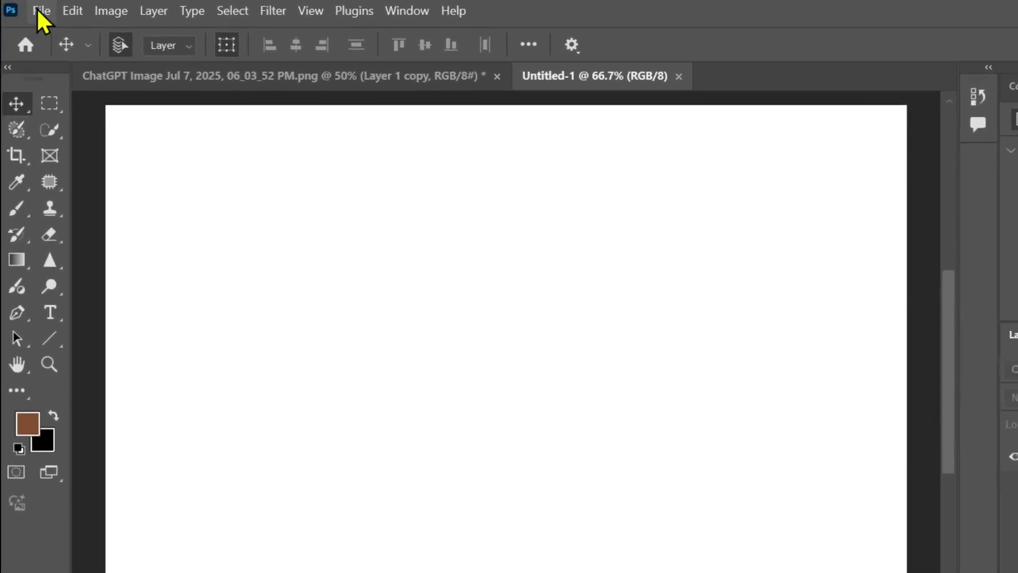
# Place the sd portrait into the sheet as an embedded image
pyautogui.click(32, 9)
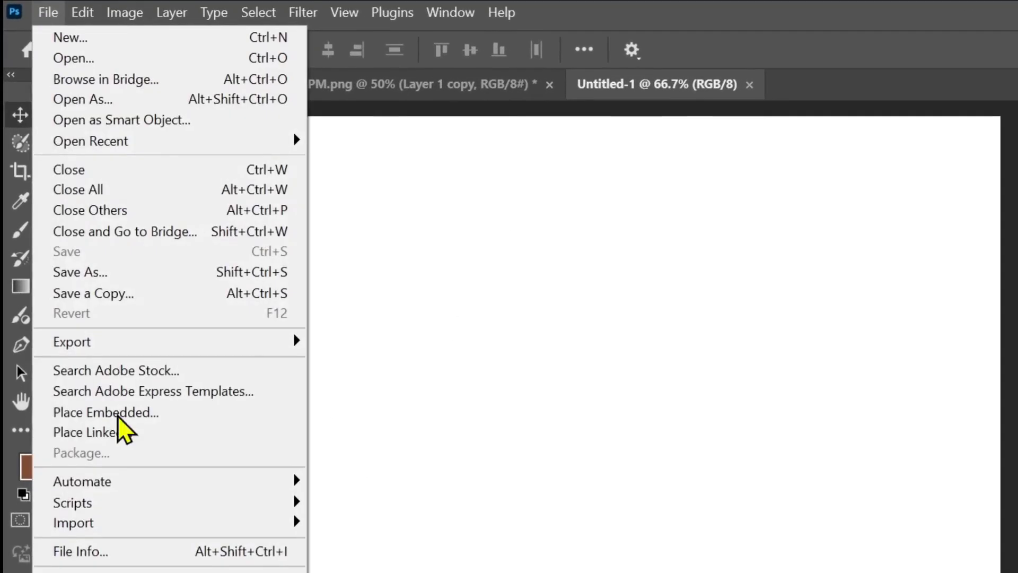
pyautogui.click(98, 404)
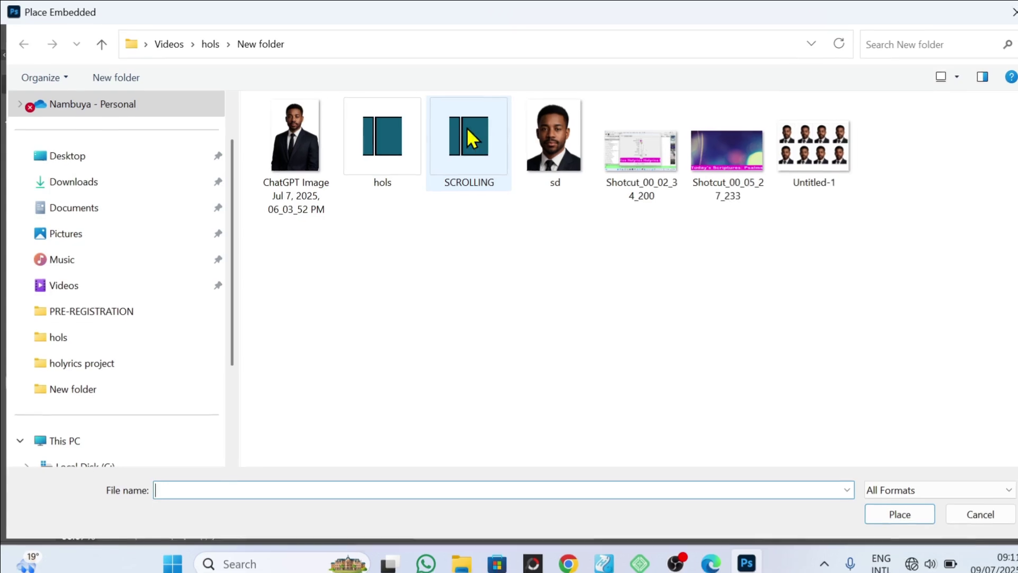
pyautogui.click(535, 140)
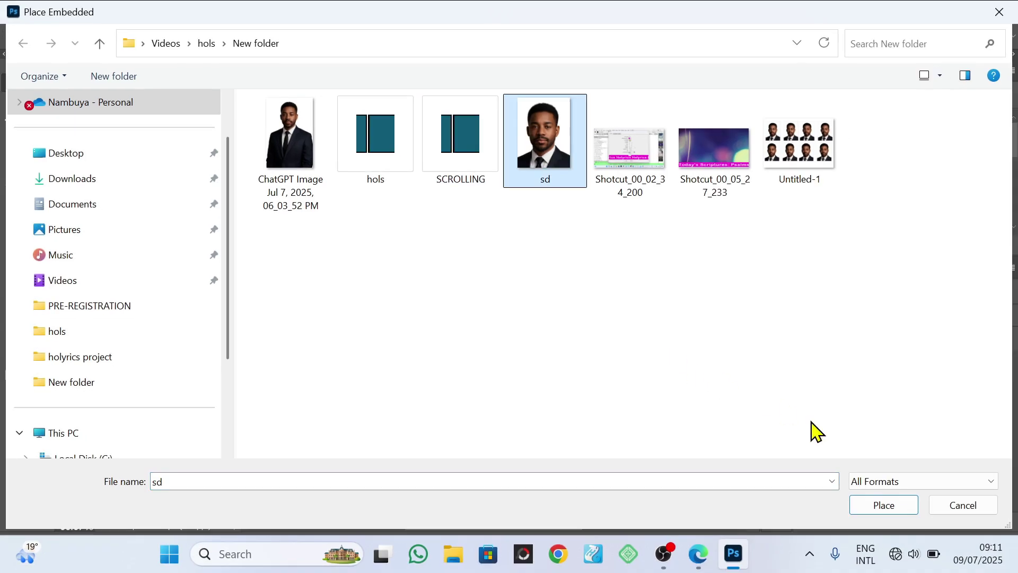
pyautogui.click(866, 505)
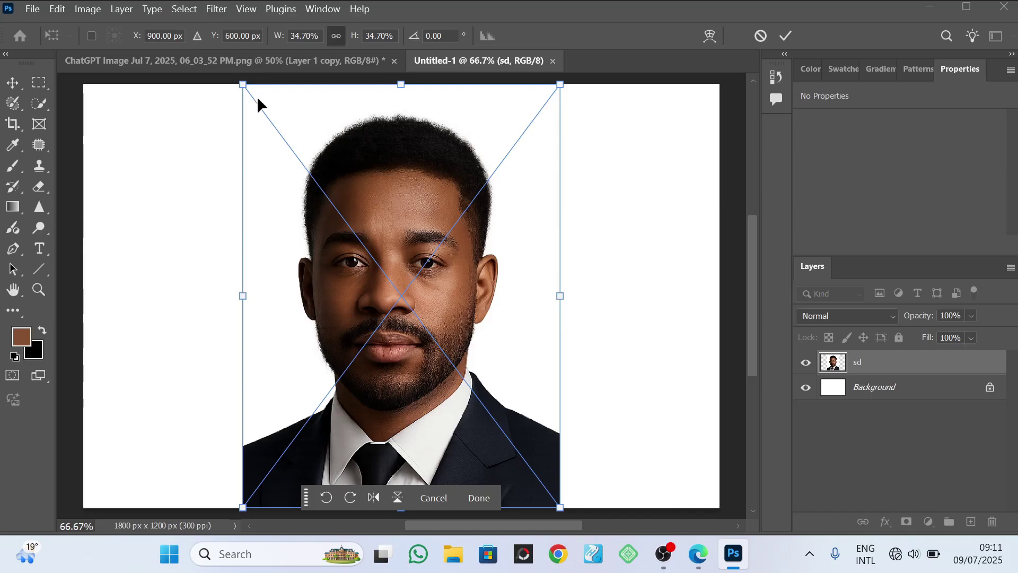
# Scale the portrait to about 349 × 465 px and move it to the top-left corner
pyautogui.moveTo(247, 85); pyautogui.dragTo(433, 328)
pyautogui.moveTo(420, 364)
pyautogui.mouseDown()
pyautogui.moveTo(211, 195)
pyautogui.moveTo(134, 159)
pyautogui.mouseUp()
pyautogui.moveTo(100, 101); pyautogui.dragTo(118, 124)
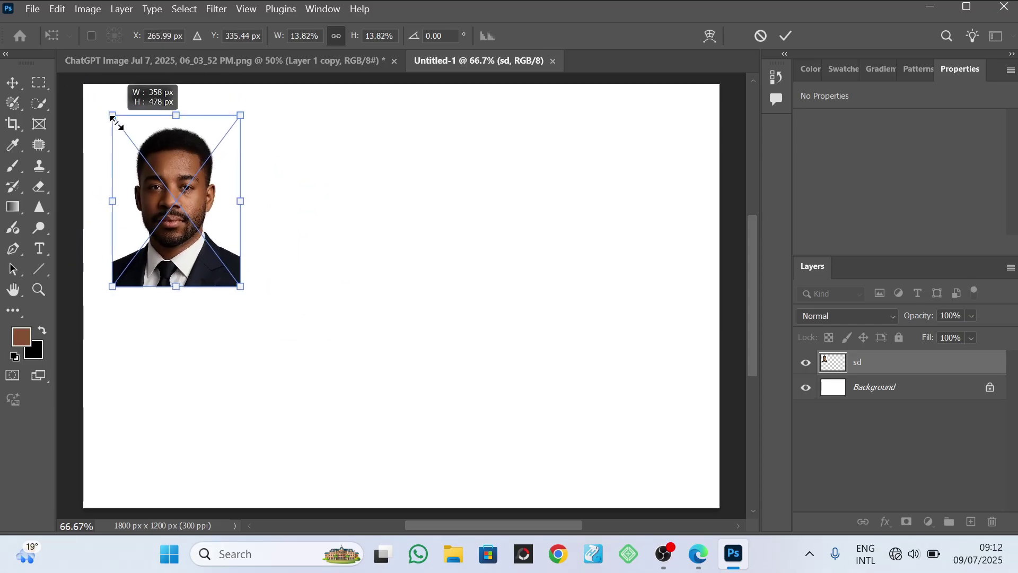
pyautogui.moveTo(157, 181); pyautogui.dragTo(158, 169)
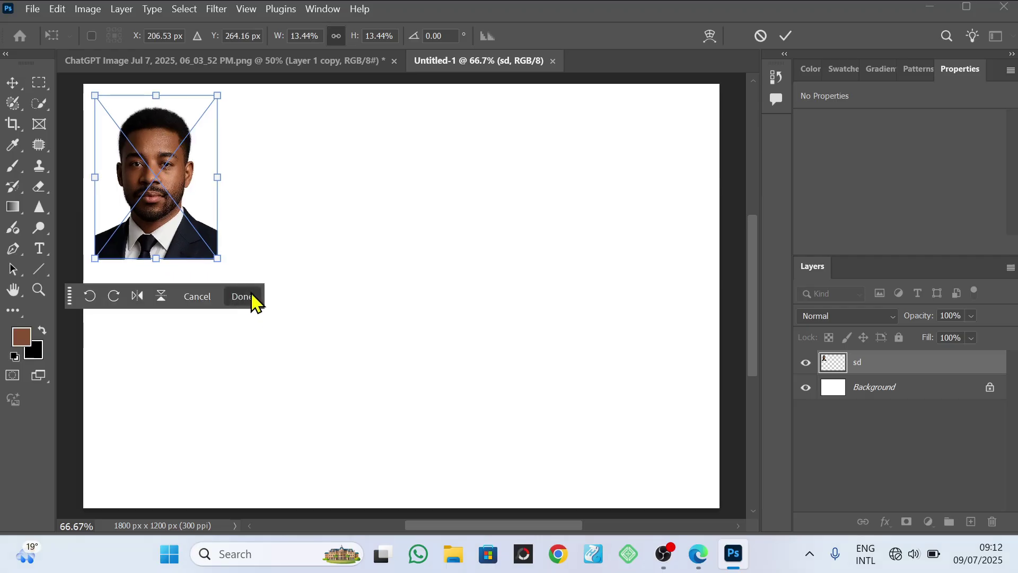
pyautogui.click(252, 296)
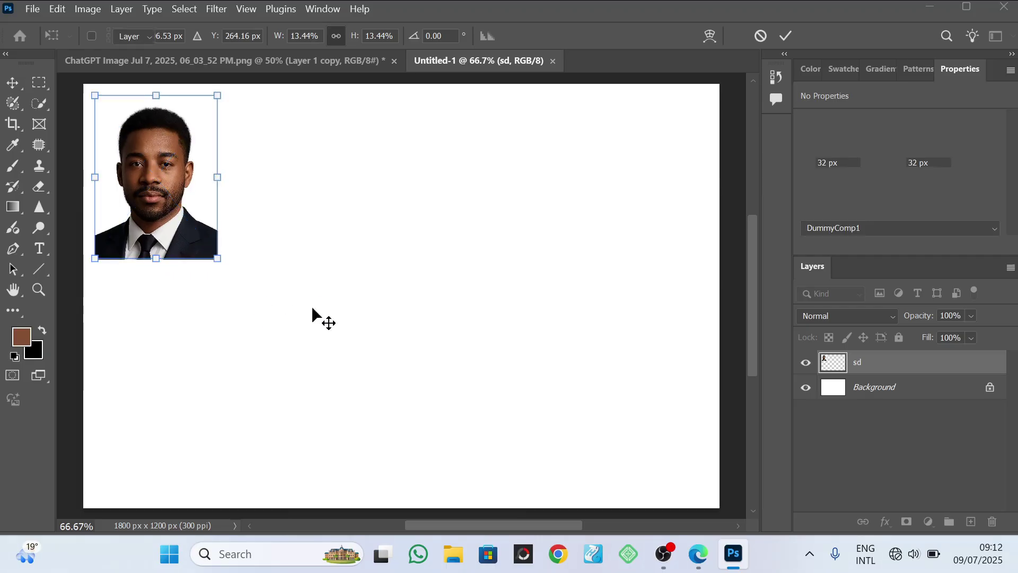
# Add a 1 px black Outside stroke effect to the placed portrait layer
pyautogui.click(882, 523)
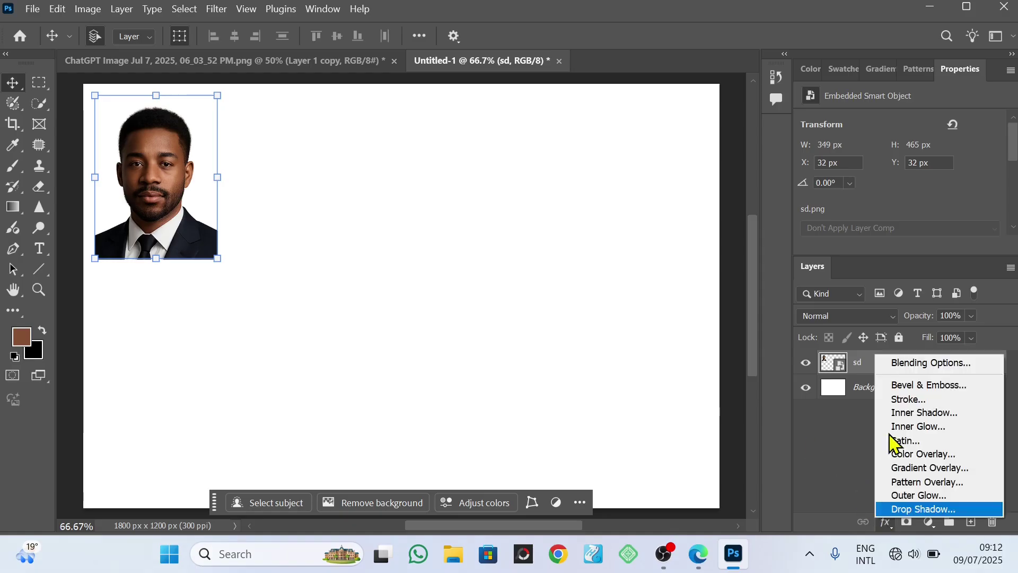
pyautogui.click(925, 408)
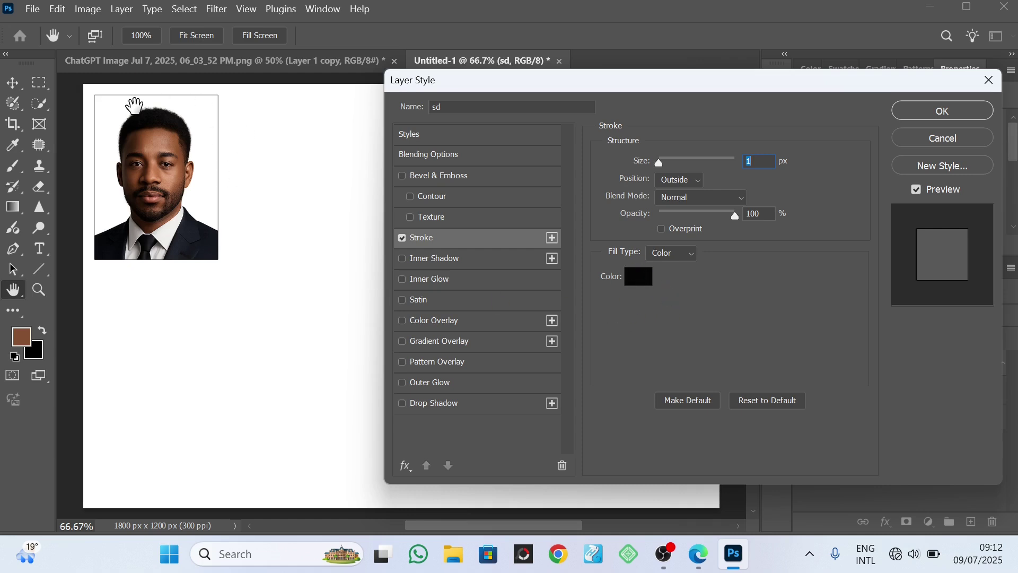
pyautogui.click(945, 117)
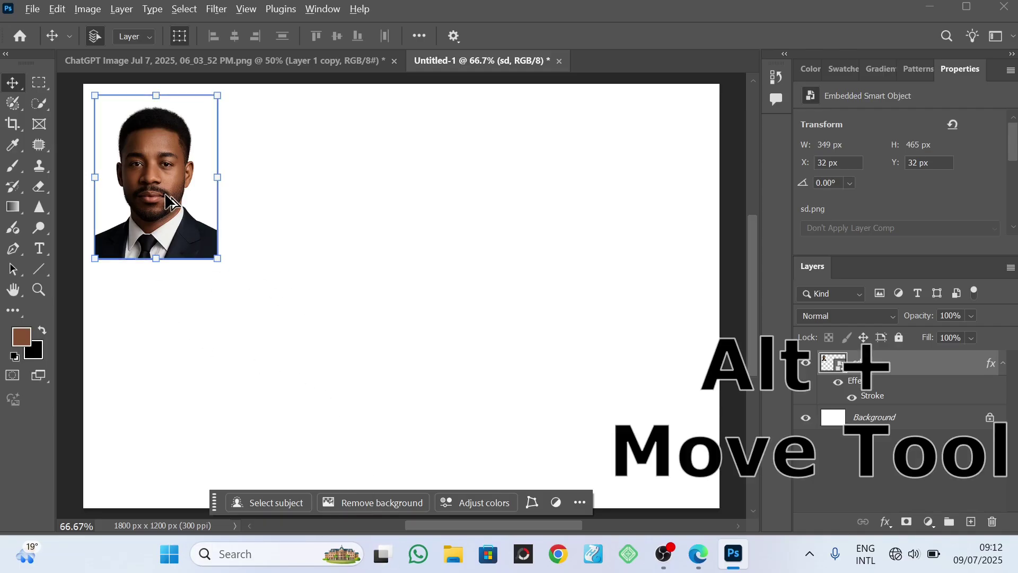
# Alt-drag the portrait into three side-by-side copies along the top, then deselect
pyautogui.moveTo(169, 198)
pyautogui.mouseDown()
pyautogui.moveTo(461, 223)
pyautogui.moveTo(570, 225)
pyautogui.moveTo(579, 216)
pyautogui.mouseUp()
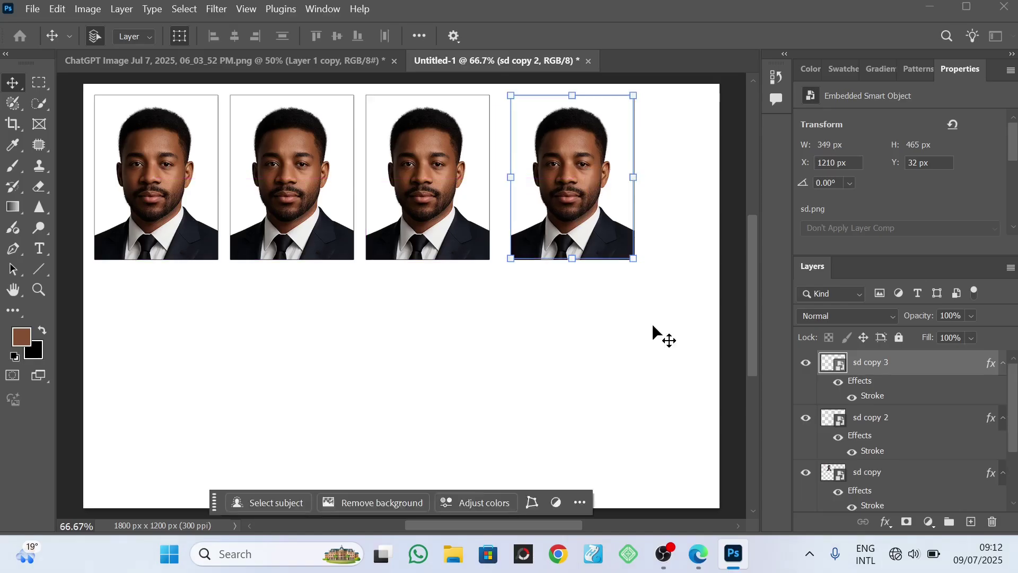
pyautogui.click(654, 326)
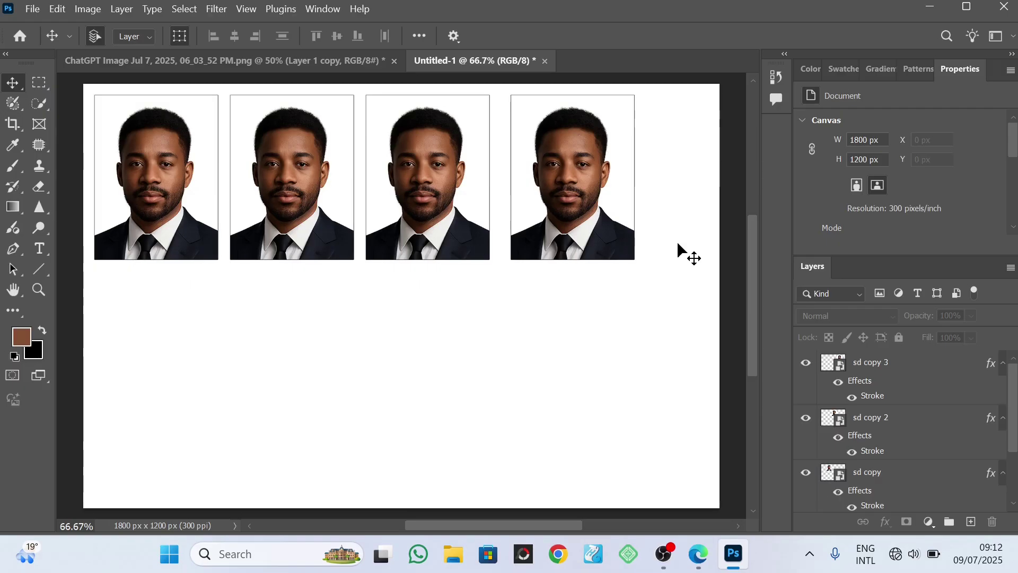
# Scale the four top-row photos up together, then reselect all four
pyautogui.moveTo(678, 243); pyautogui.dragTo(125, 223)
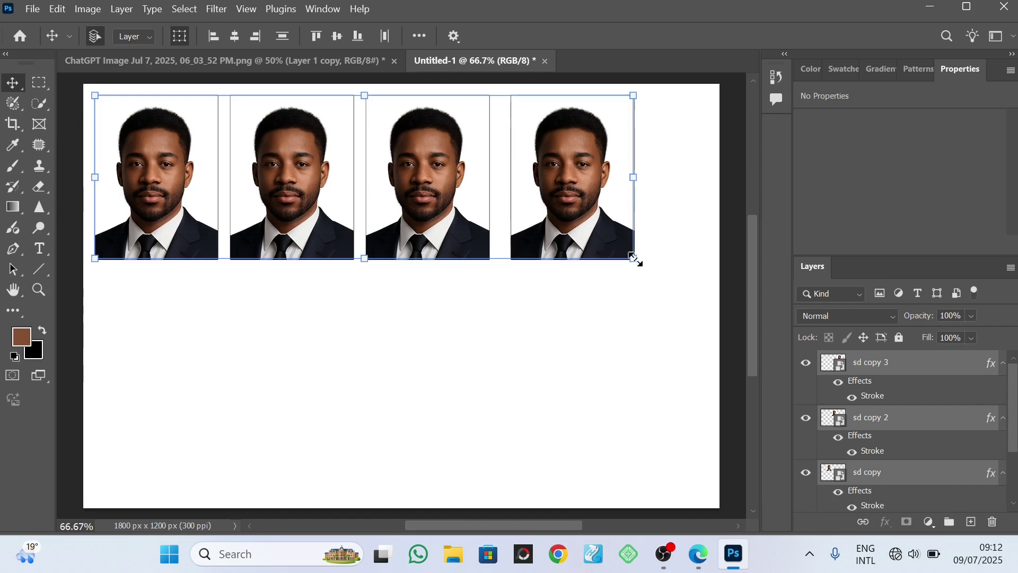
pyautogui.moveTo(634, 258); pyautogui.dragTo(682, 280)
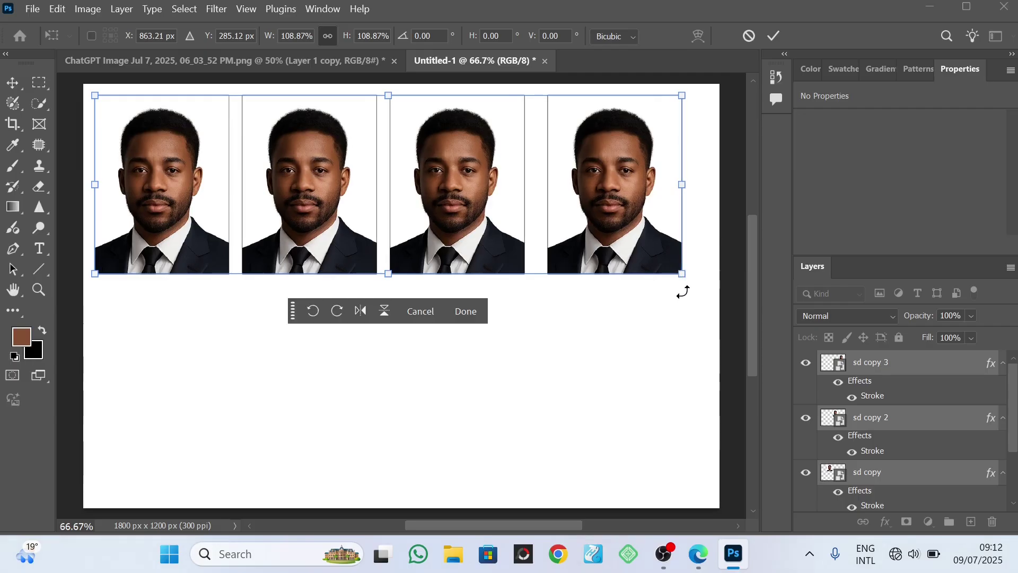
pyautogui.click(466, 311)
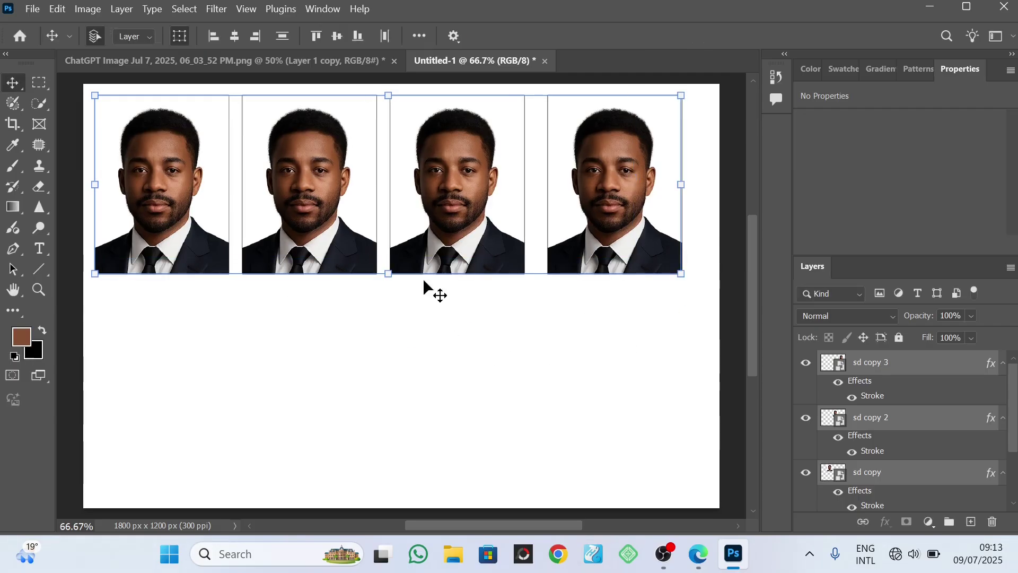
pyautogui.click(283, 320)
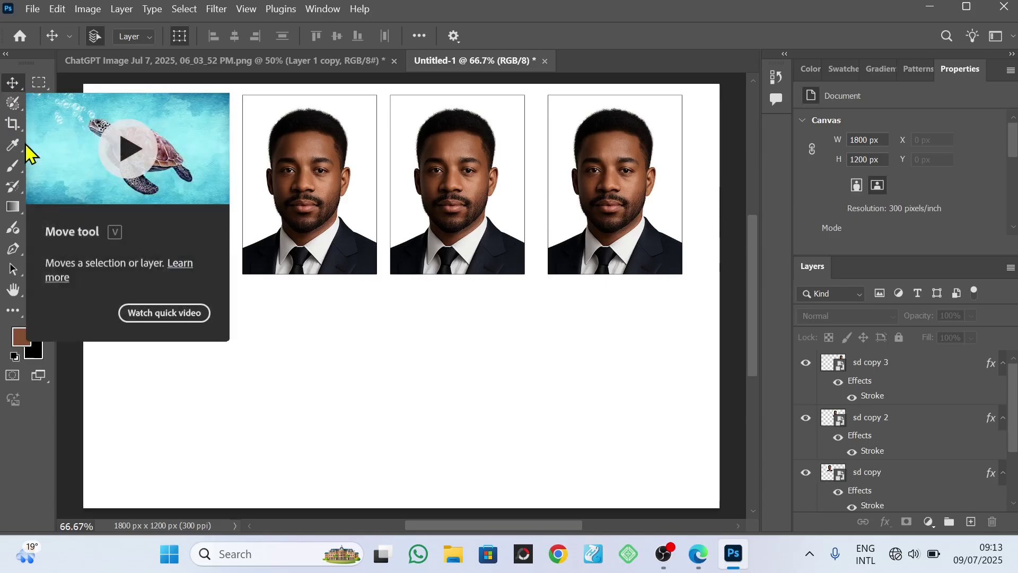
pyautogui.click(12, 83)
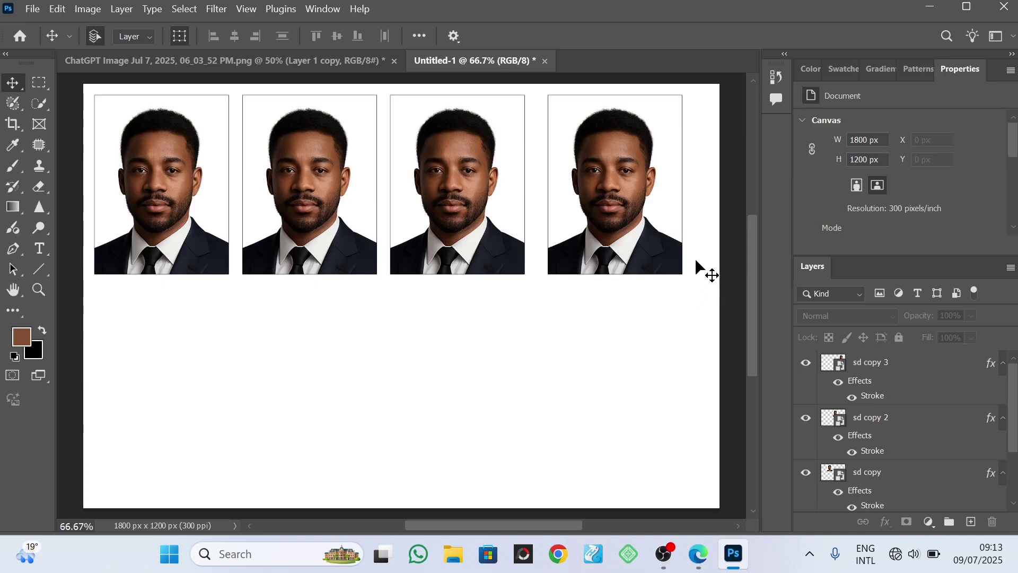
pyautogui.moveTo(695, 257); pyautogui.dragTo(163, 232)
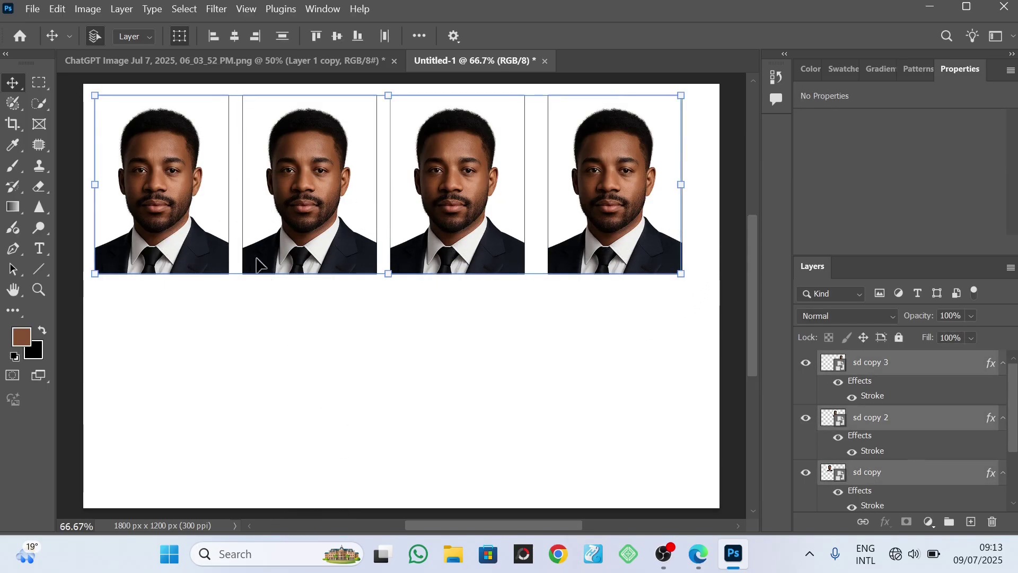
# Alt-drag the four photos downward into a second row, making eight passport photos, then deselect
pyautogui.moveTo(286, 245)
pyautogui.keyDown('alt'); pyautogui.mouseDown()
pyautogui.moveTo(304, 364)
pyautogui.moveTo(290, 415)
pyautogui.mouseUp(); pyautogui.keyUp('alt')
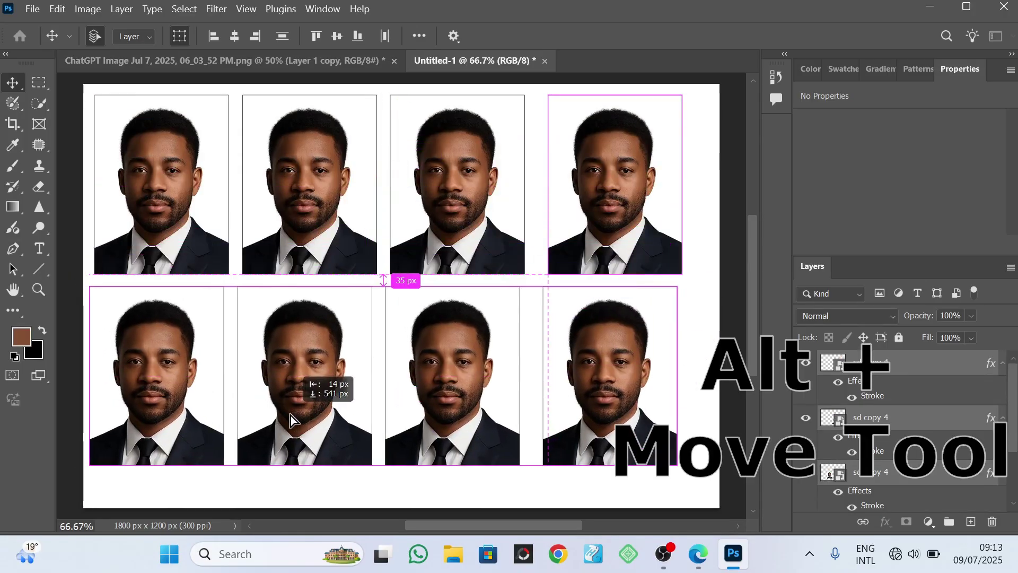
pyautogui.moveTo(291, 416); pyautogui.dragTo(290, 416)
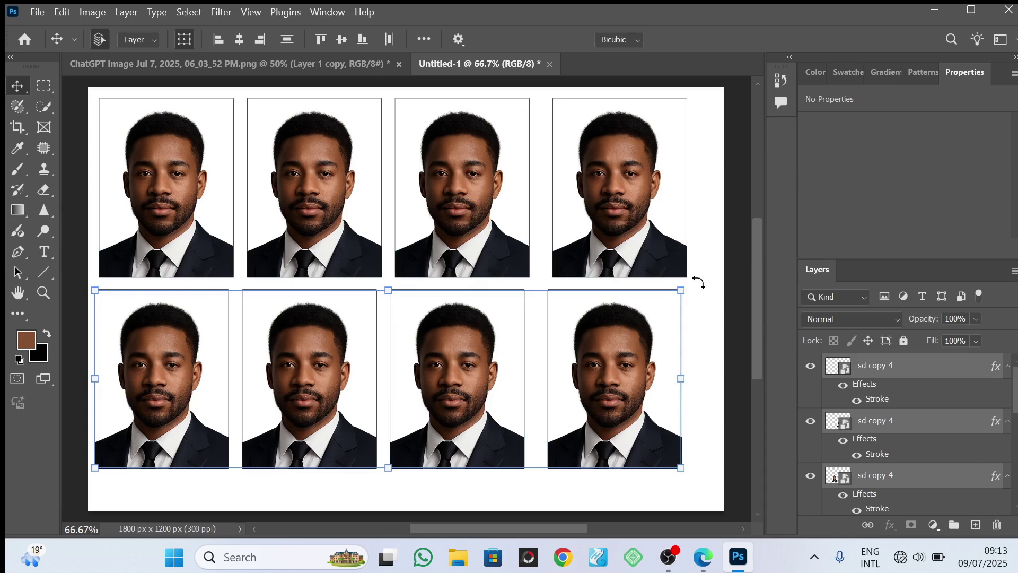
pyautogui.hotkey('ctrl', 't')
pyautogui.press('Return')
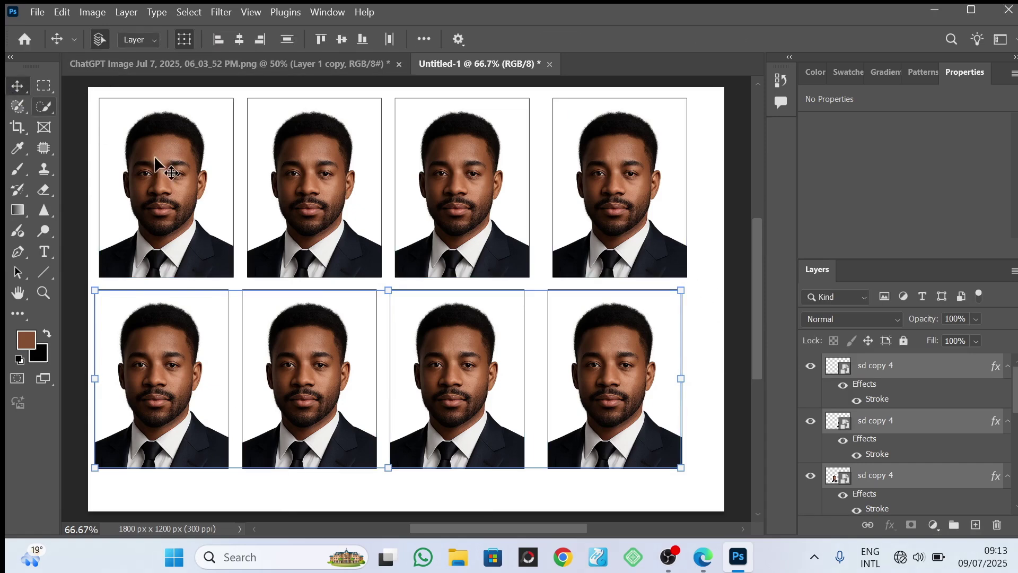
pyautogui.click(660, 248)
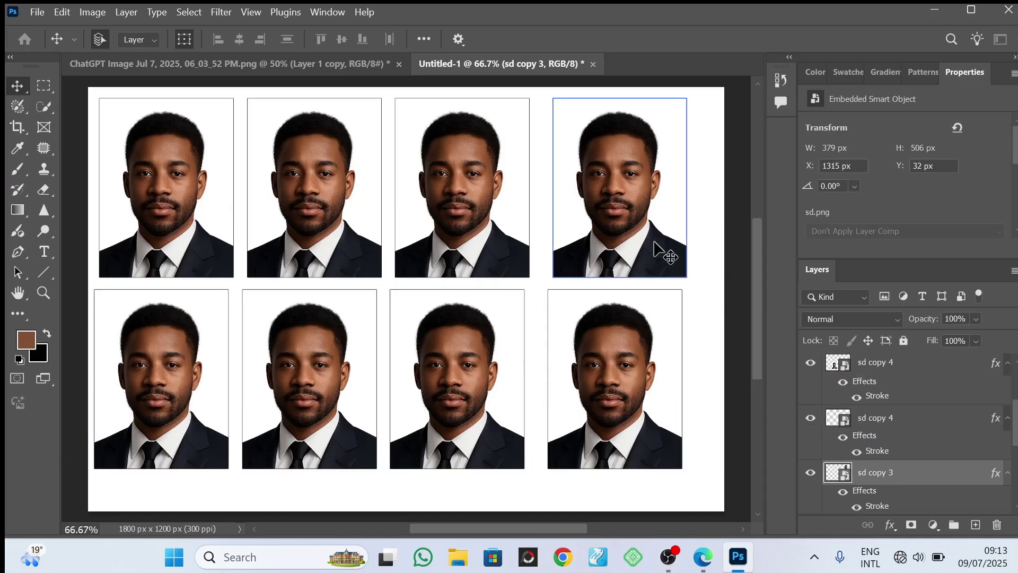
pyautogui.click(708, 248)
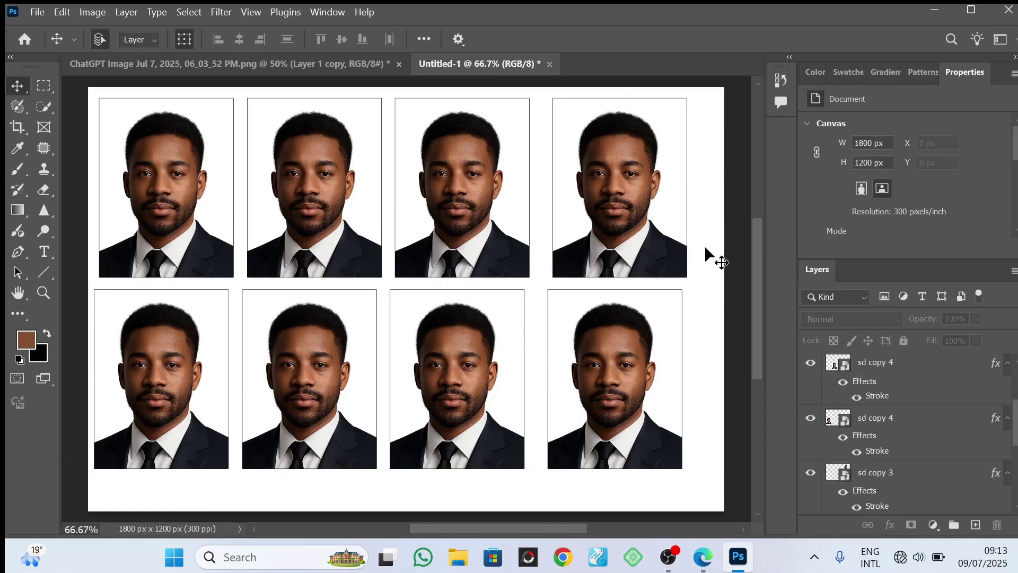
# Scale all eight passport photos to 102% and snap the grid to the sheet's centre guide
pyautogui.moveTo(705, 253)
pyautogui.mouseDown()
pyautogui.moveTo(146, 305)
pyautogui.moveTo(170, 387)
pyautogui.mouseUp()
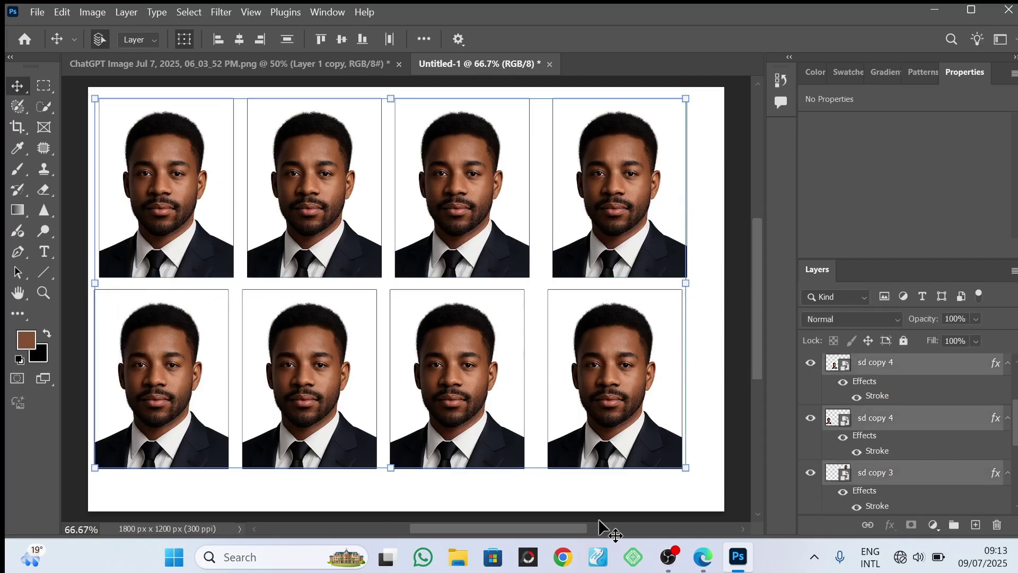
pyautogui.moveTo(682, 471); pyautogui.dragTo(699, 492)
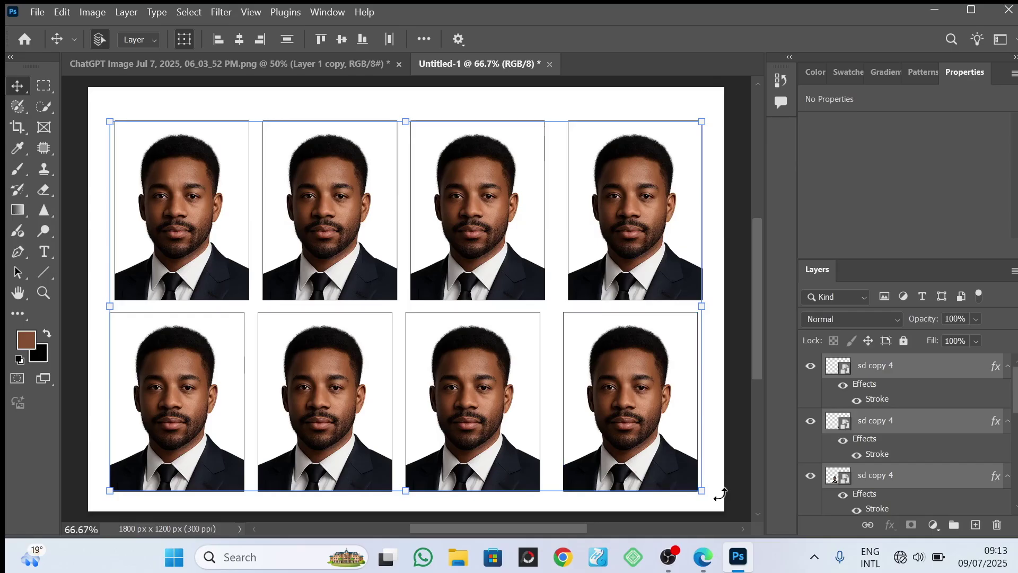
pyautogui.moveTo(700, 492); pyautogui.dragTo(715, 499)
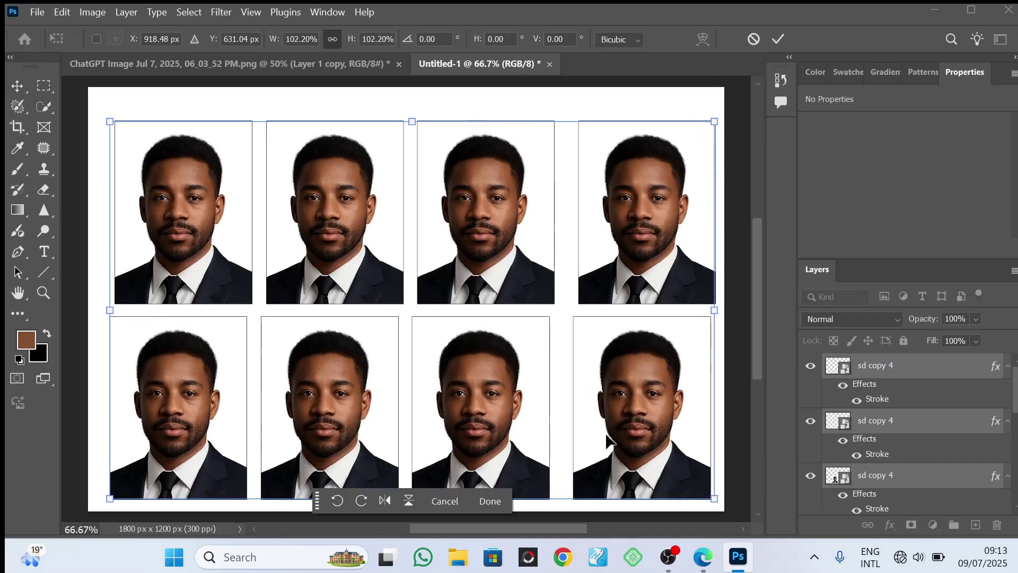
pyautogui.moveTo(558, 412); pyautogui.dragTo(579, 409)
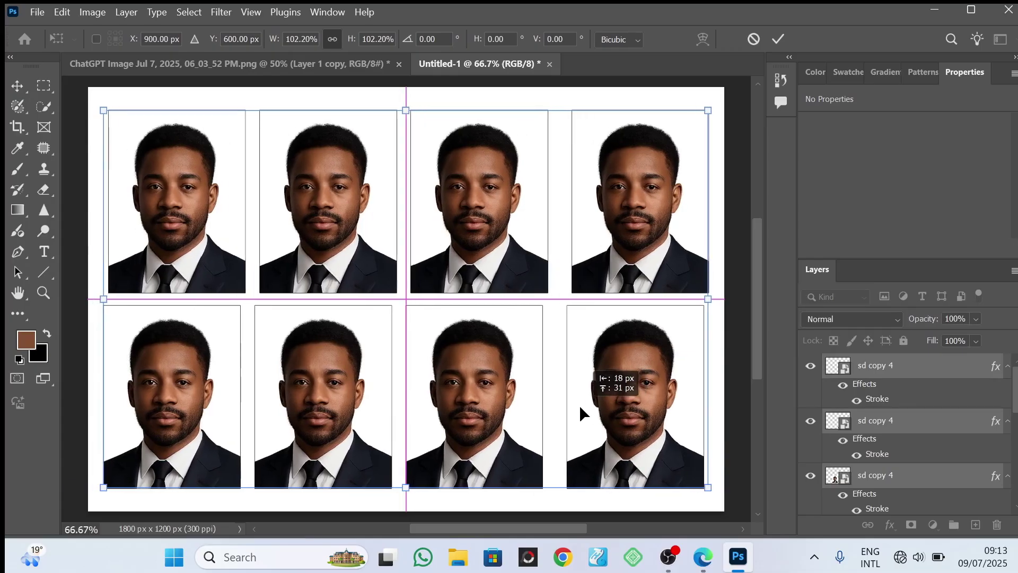
pyautogui.moveTo(580, 410); pyautogui.dragTo(577, 411)
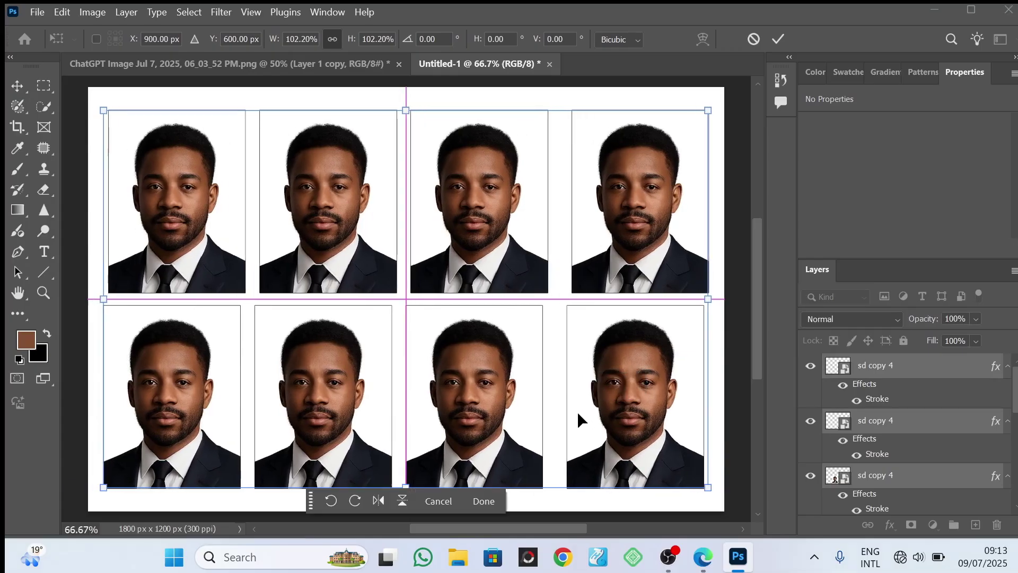
pyautogui.click(17, 86)
# Open Print Settings with Ctrl+P and enlarge the preview grid to about 30 × 20 cm
pyautogui.hotkey('ctrl', 'p')
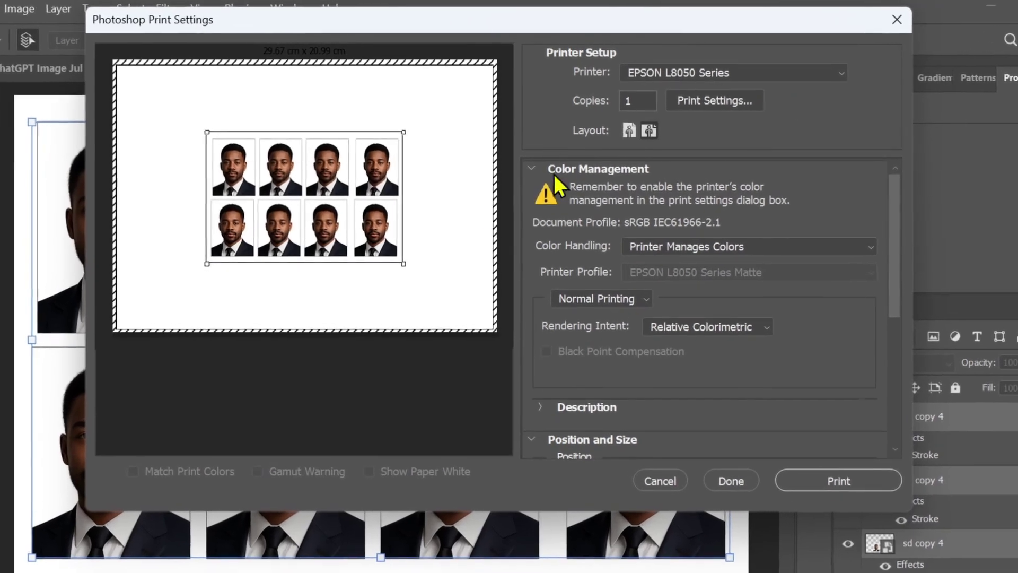
pyautogui.moveTo(388, 285); pyautogui.dragTo(486, 375)
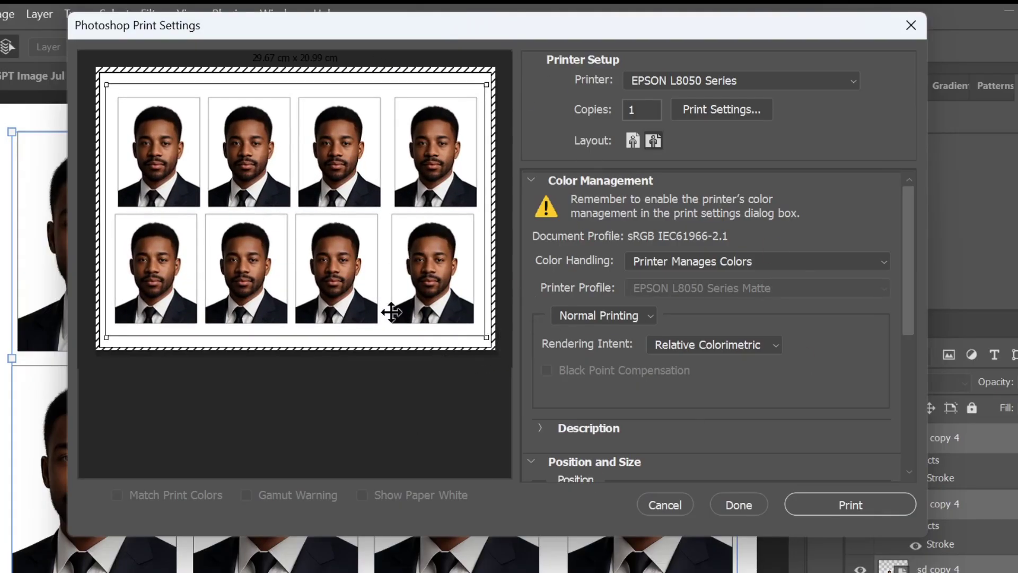
pyautogui.moveTo(483, 334); pyautogui.dragTo(494, 342)
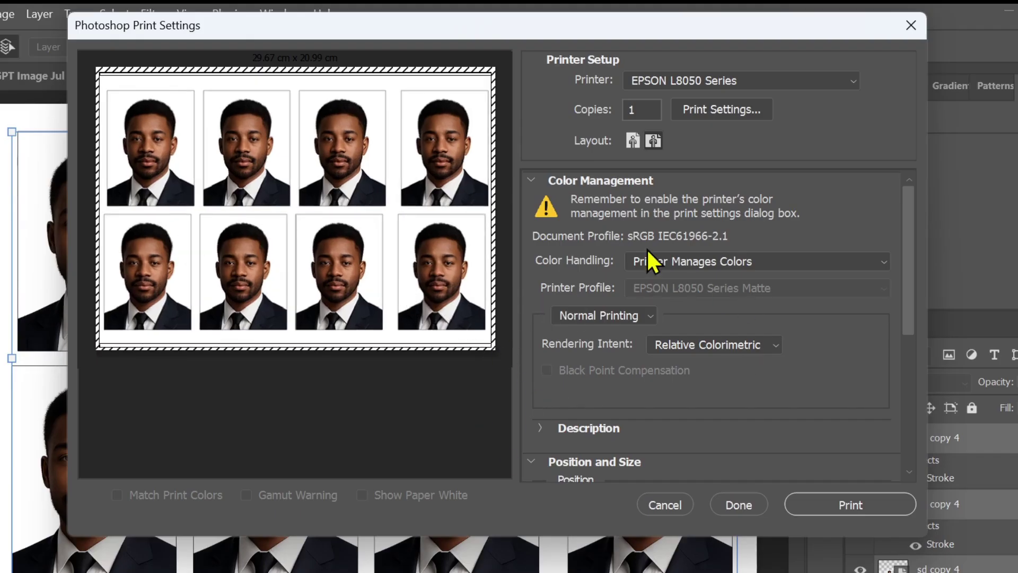
# Set the EPSON printer's document size to 10 x 15 cm (4 x 6 in) and confirm
pyautogui.click(726, 117)
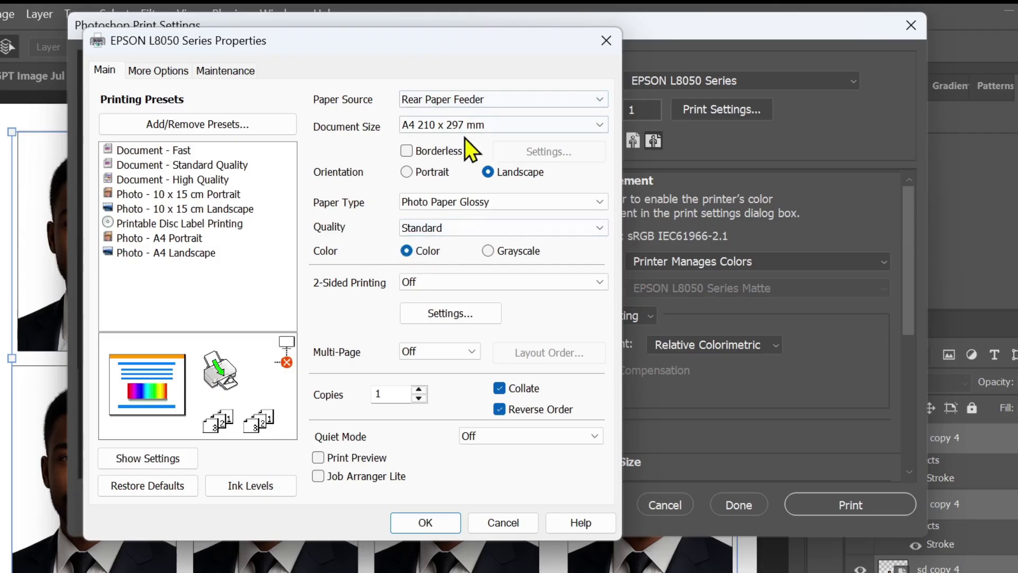
pyautogui.click(422, 125)
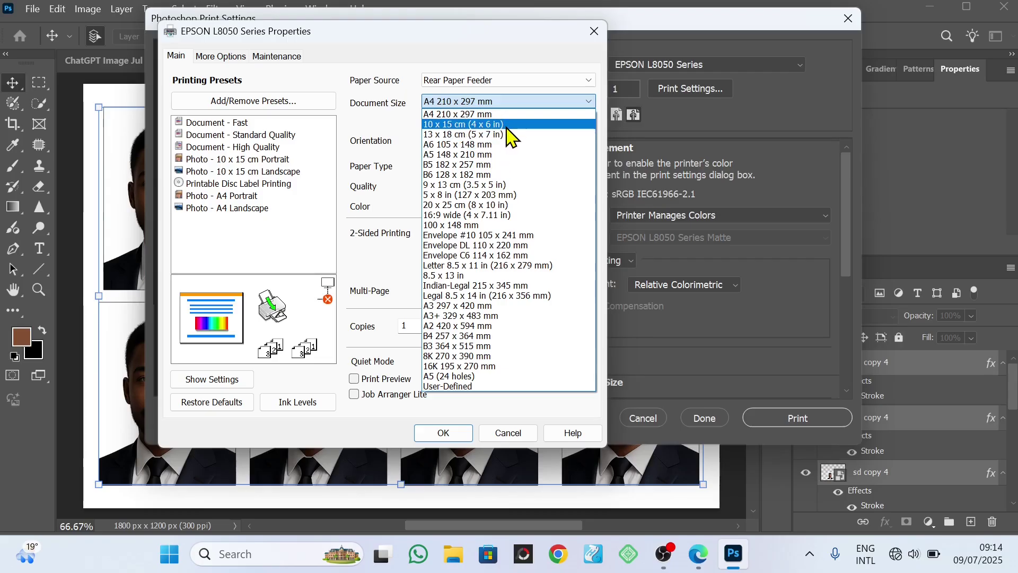
pyautogui.click(509, 127)
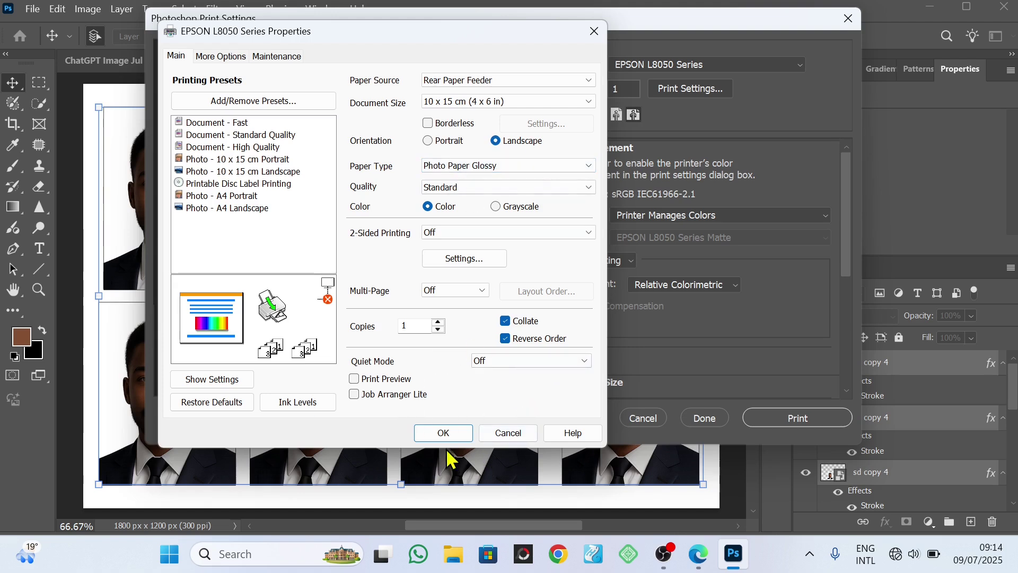
pyautogui.click(443, 433)
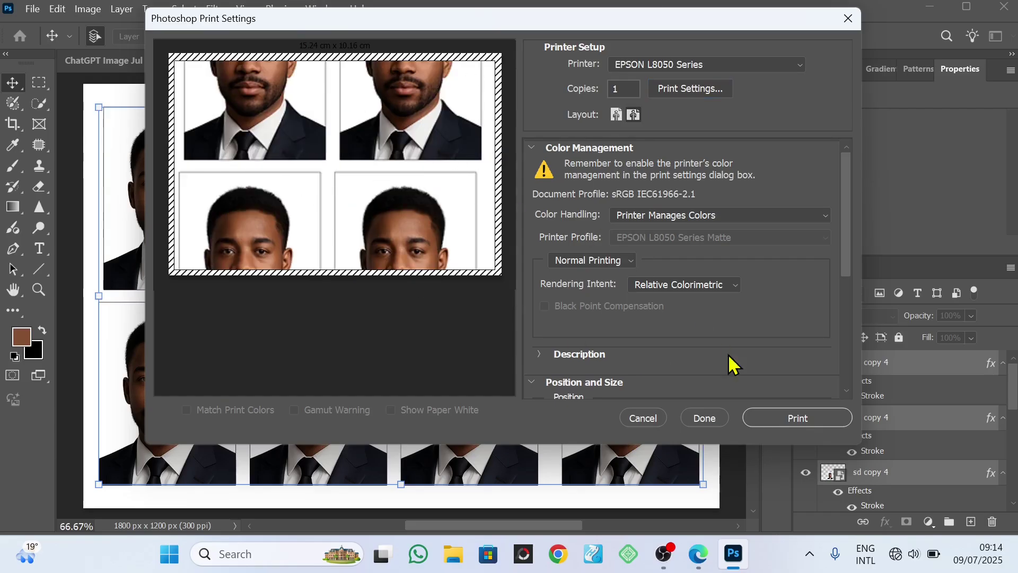
pyautogui.scroll(-1, 654, 315)
pyautogui.scroll(-1, 661, 325)
pyautogui.scroll(-2, 661, 324)
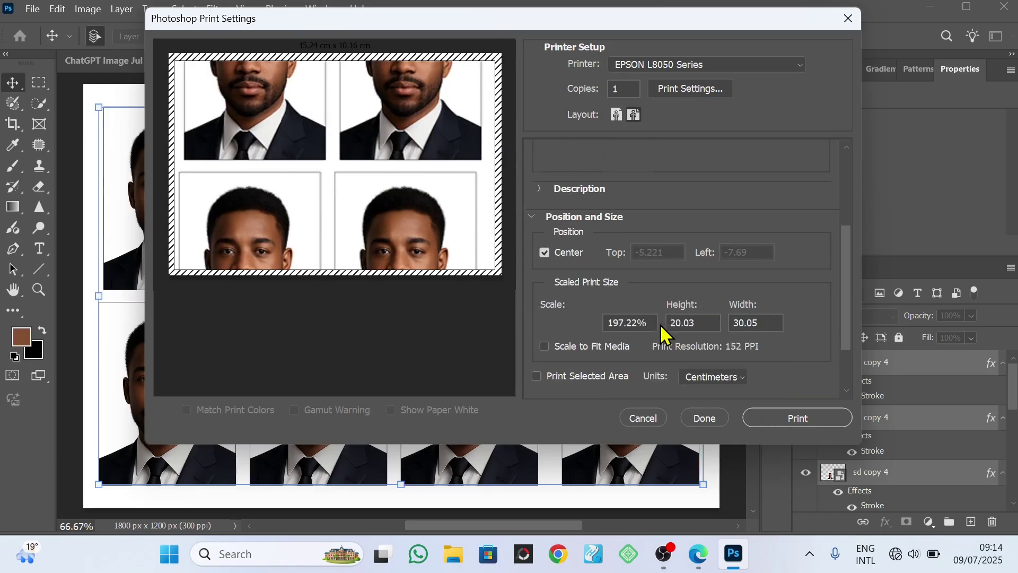
pyautogui.scroll(-1, 610, 330)
pyautogui.scroll(-1, 628, 346)
pyautogui.scroll(-1, 669, 322)
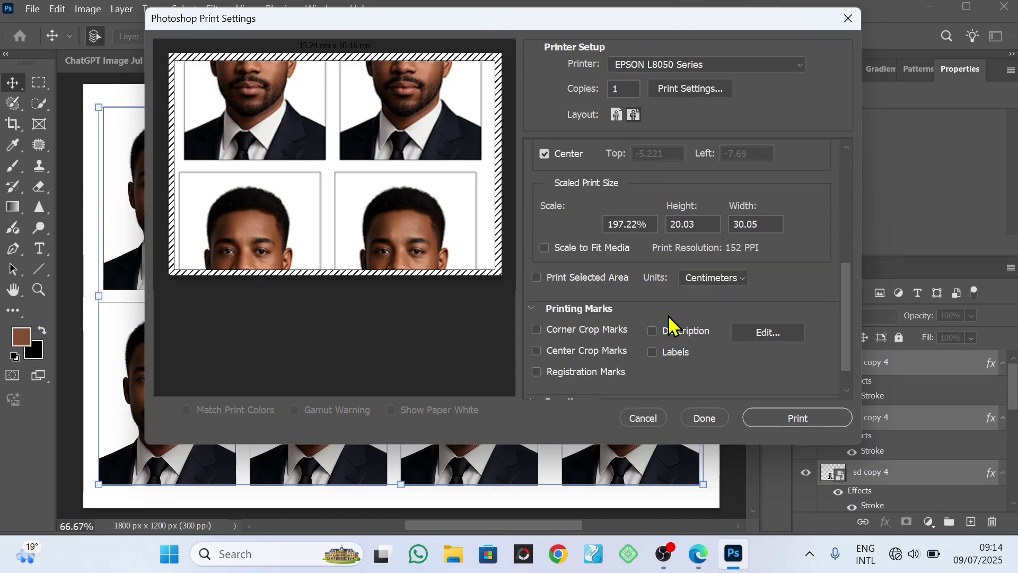
pyautogui.scroll(1, 593, 295)
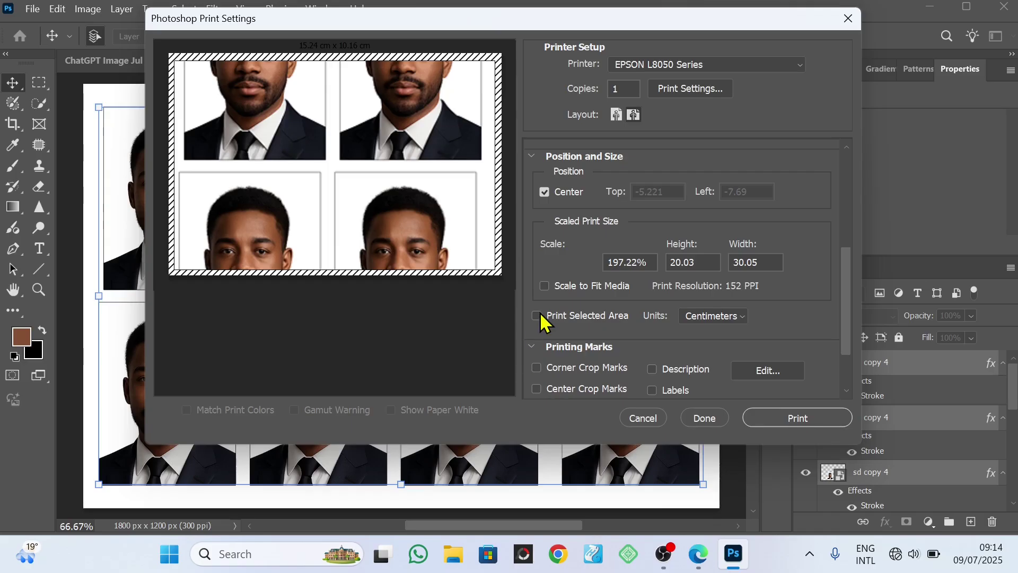
# Enable Scale to Fit Media so the grid prints about 14.4 × 9.6 cm, then choose Done
pyautogui.click(545, 286)
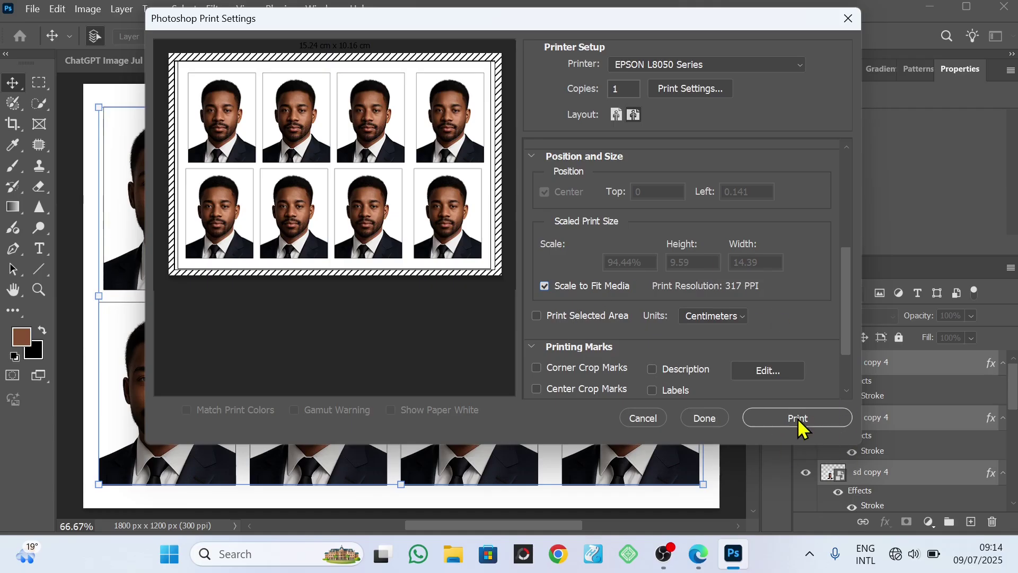
pyautogui.click(705, 420)
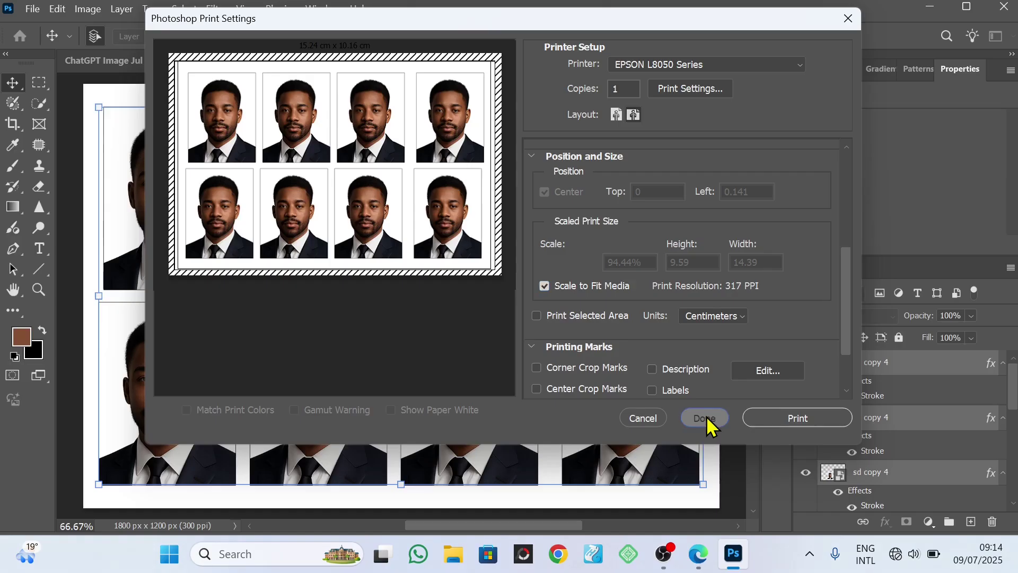